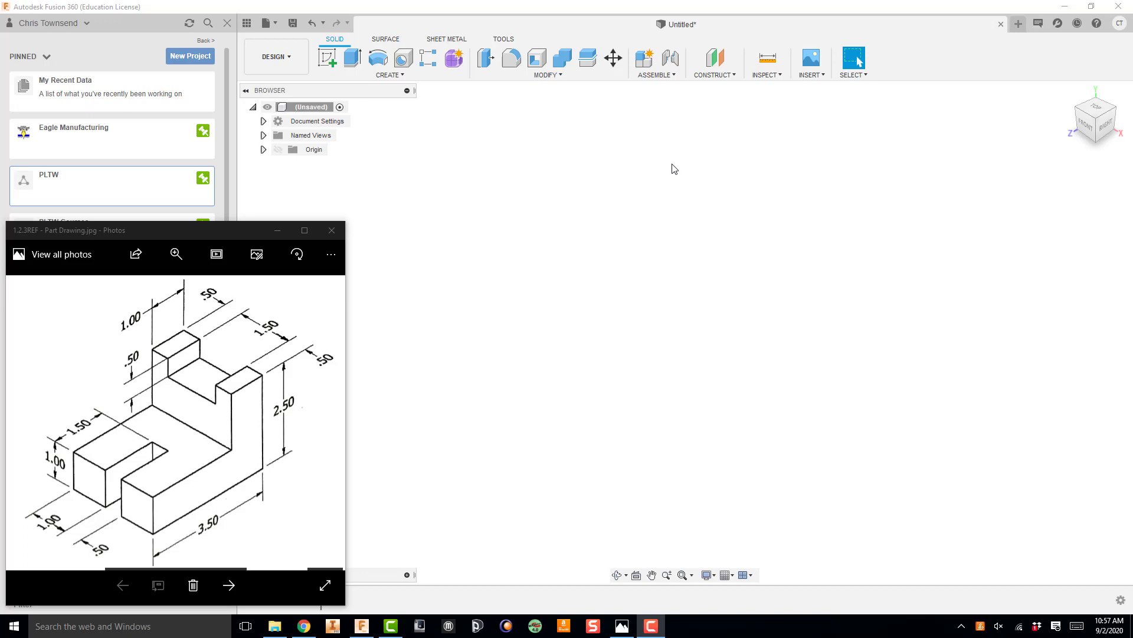
Start a sketch on the vertical front XY plane and check the part drawing for the front face's dimensions
click(330, 62)
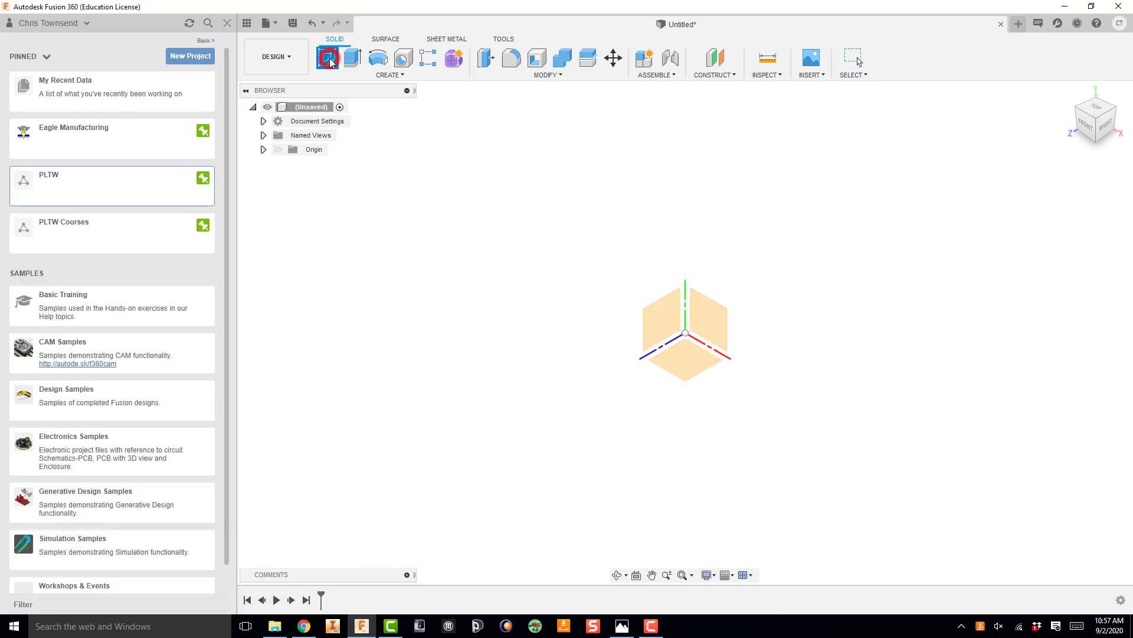
click(715, 320)
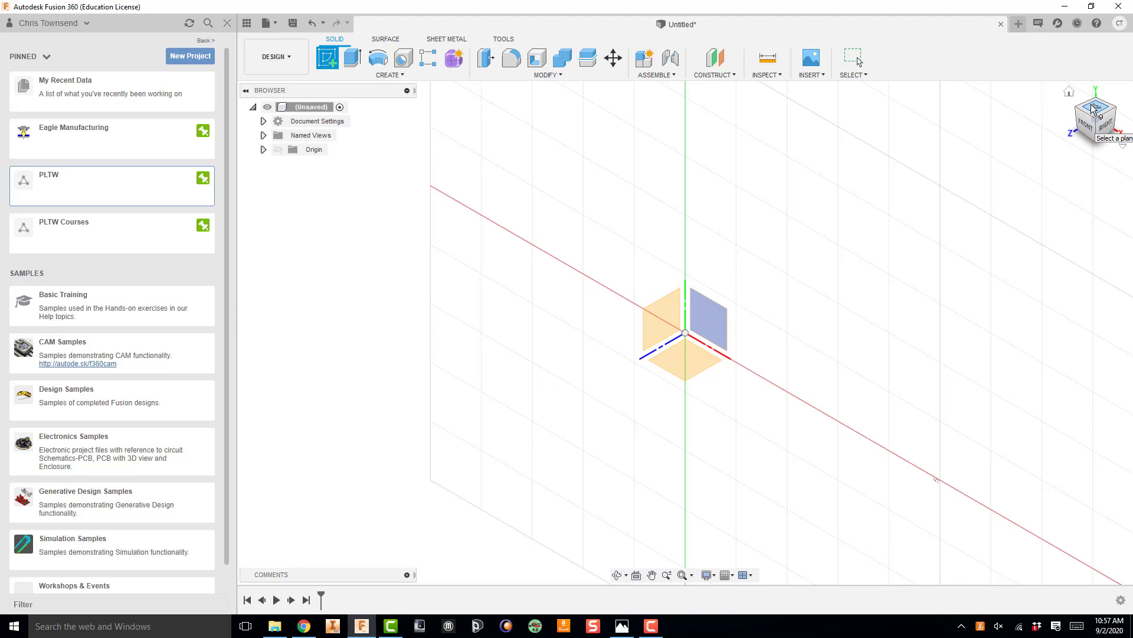
click(622, 626)
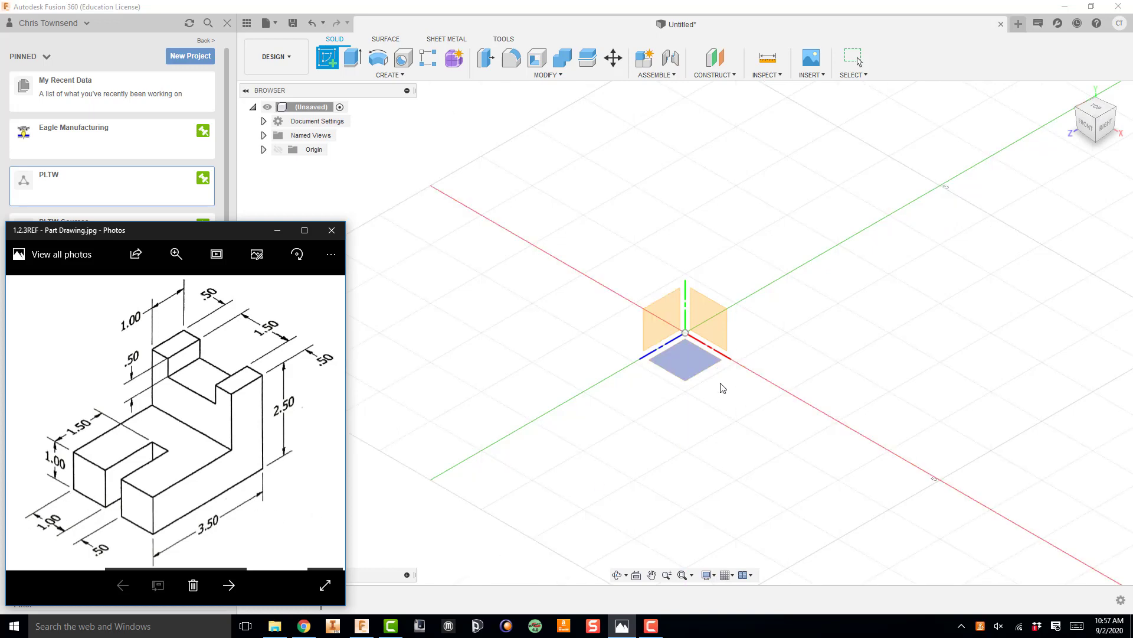
click(712, 316)
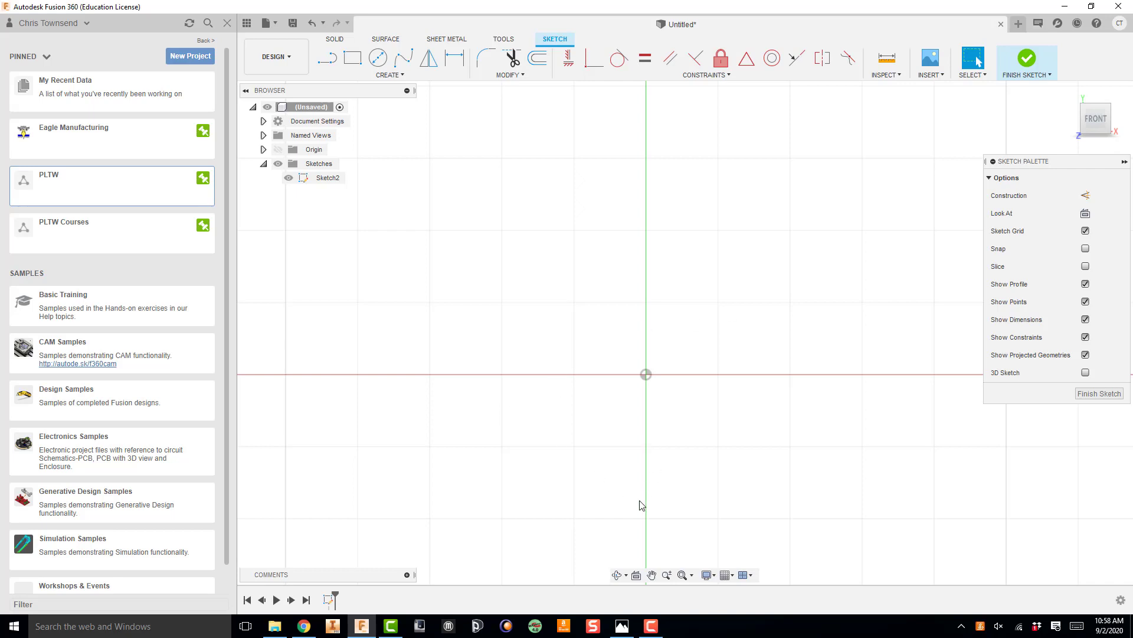
click(623, 626)
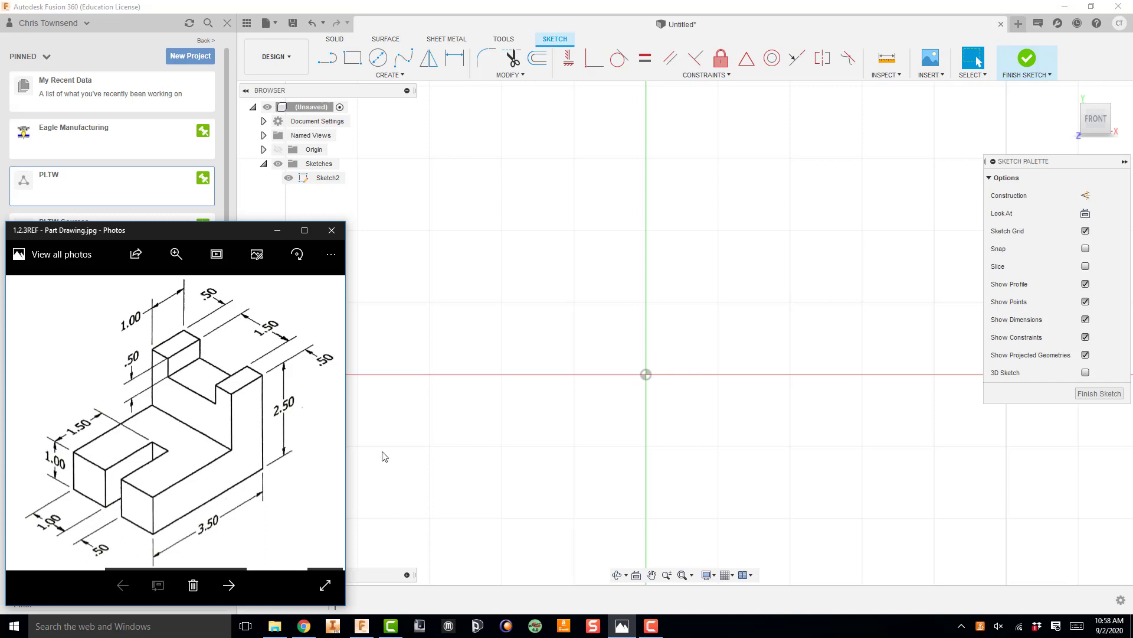
click(665, 332)
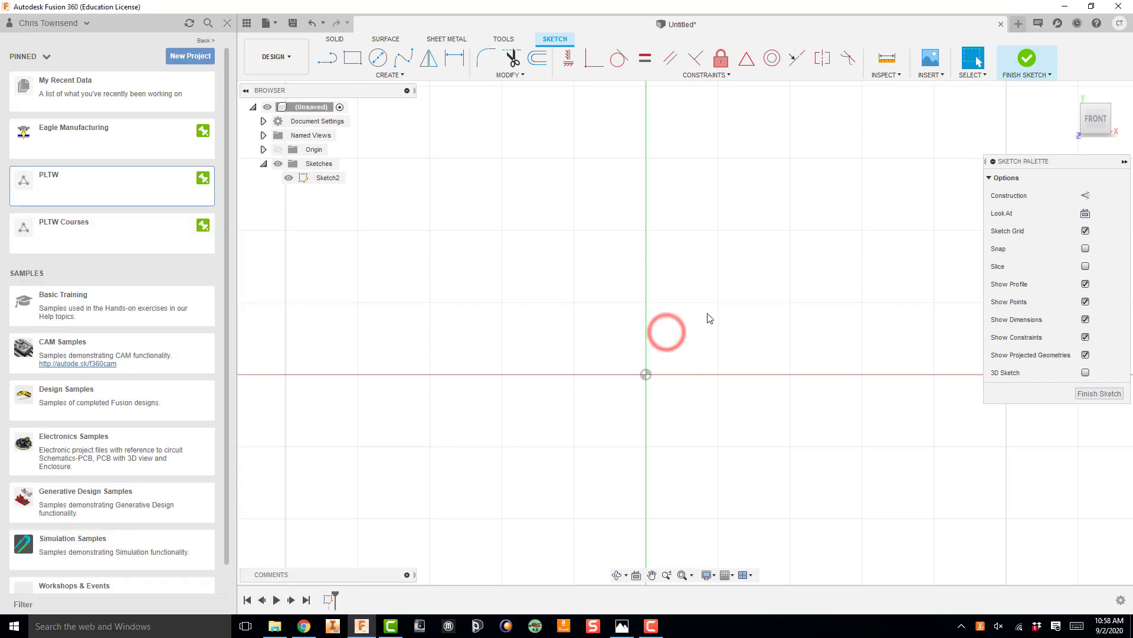
mouse_move(692, 329)
middle_down()
mouse_move(575, 359)
mouse_move(610, 357)
mouse_move(569, 340)
mouse_move(577, 324)
mouse_move(431, 403)
middle_up()
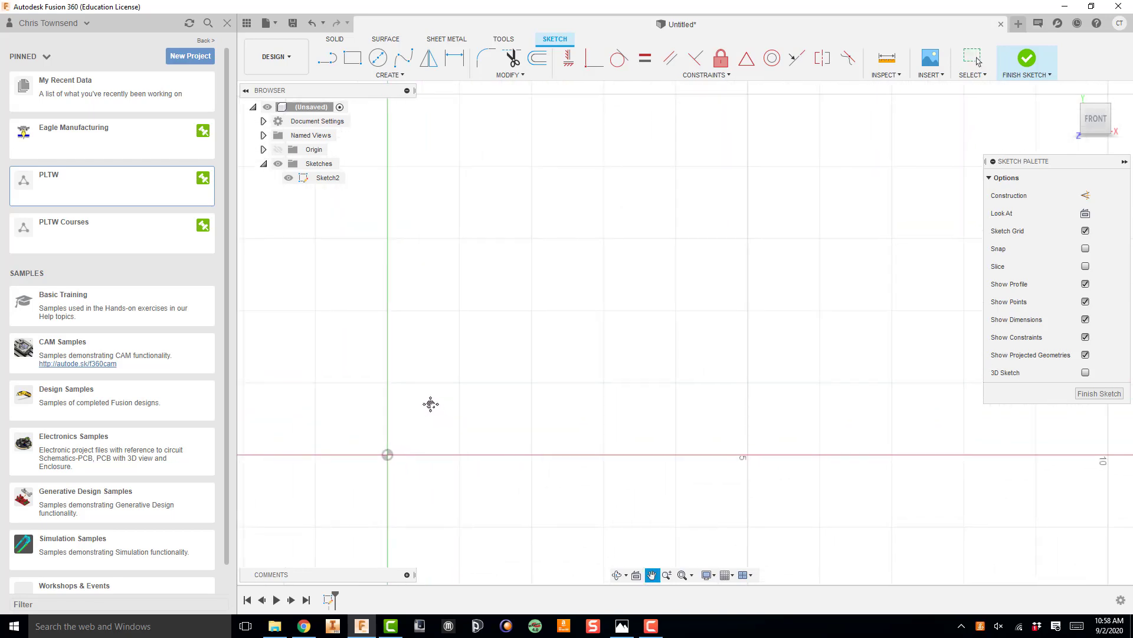
click(622, 628)
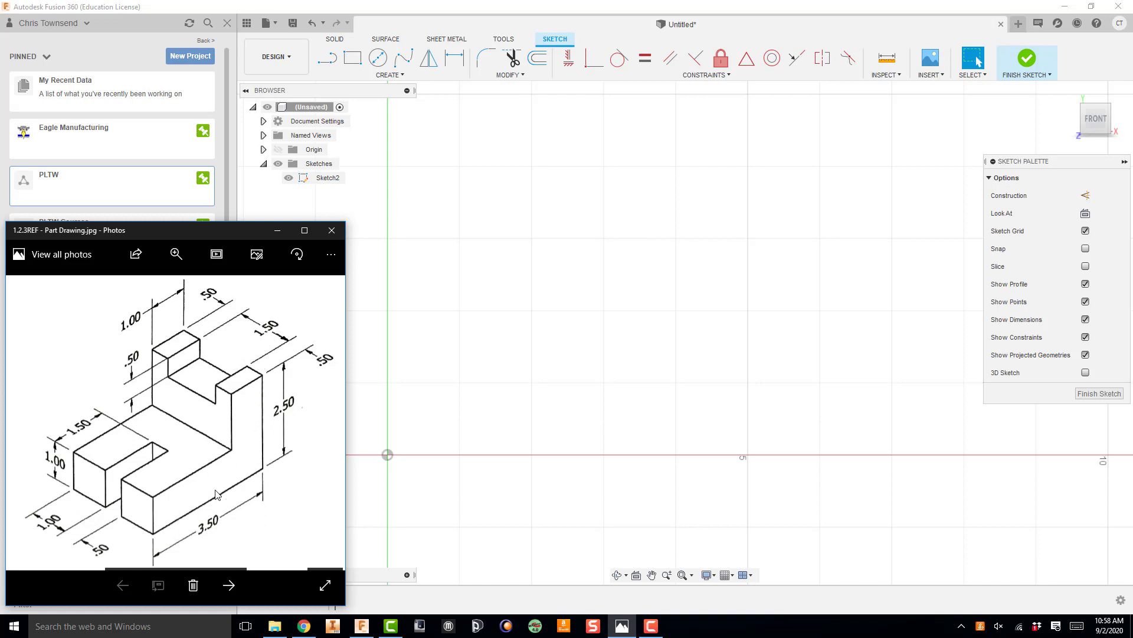
click(461, 216)
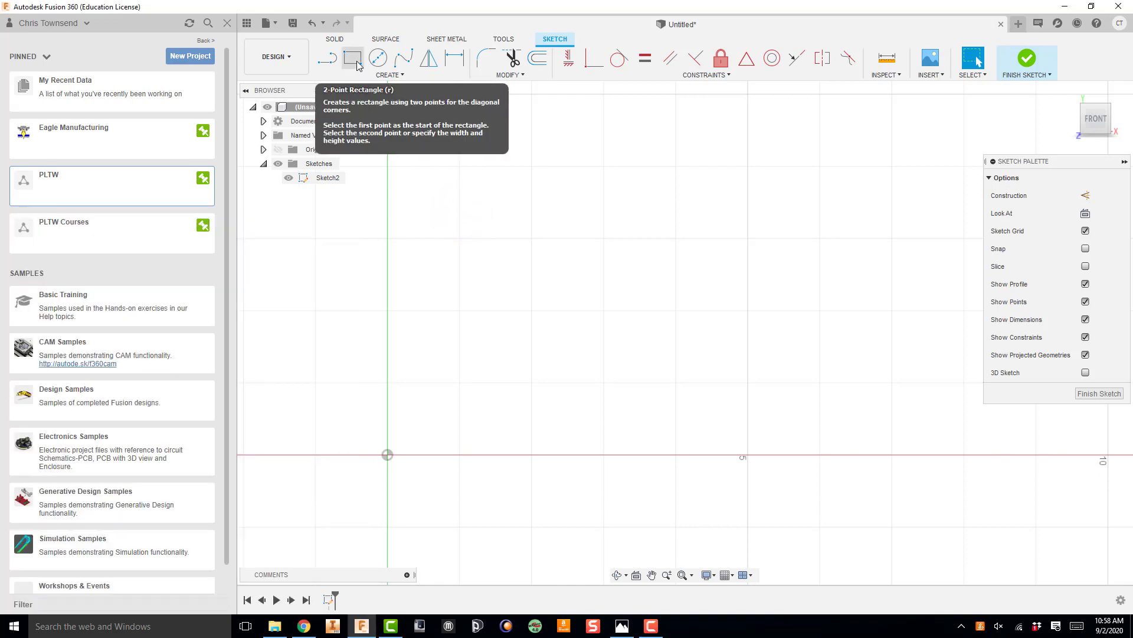
Draw a 2.5 by 2.5 in two-point rectangle from the origin and finish the sketch
key(r)
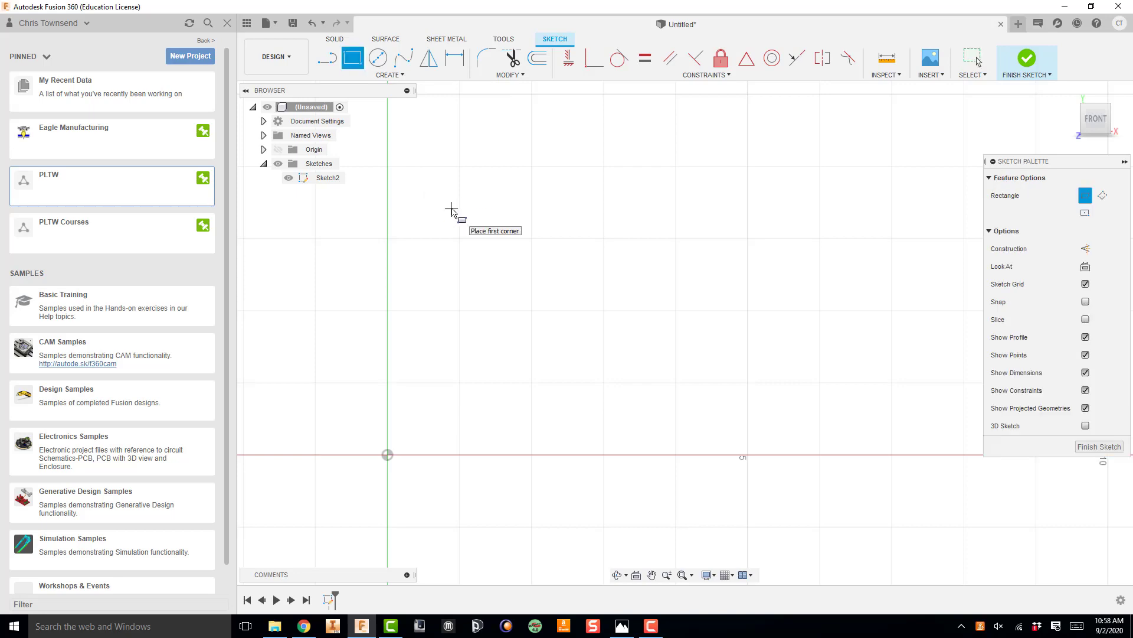
key(Escape)
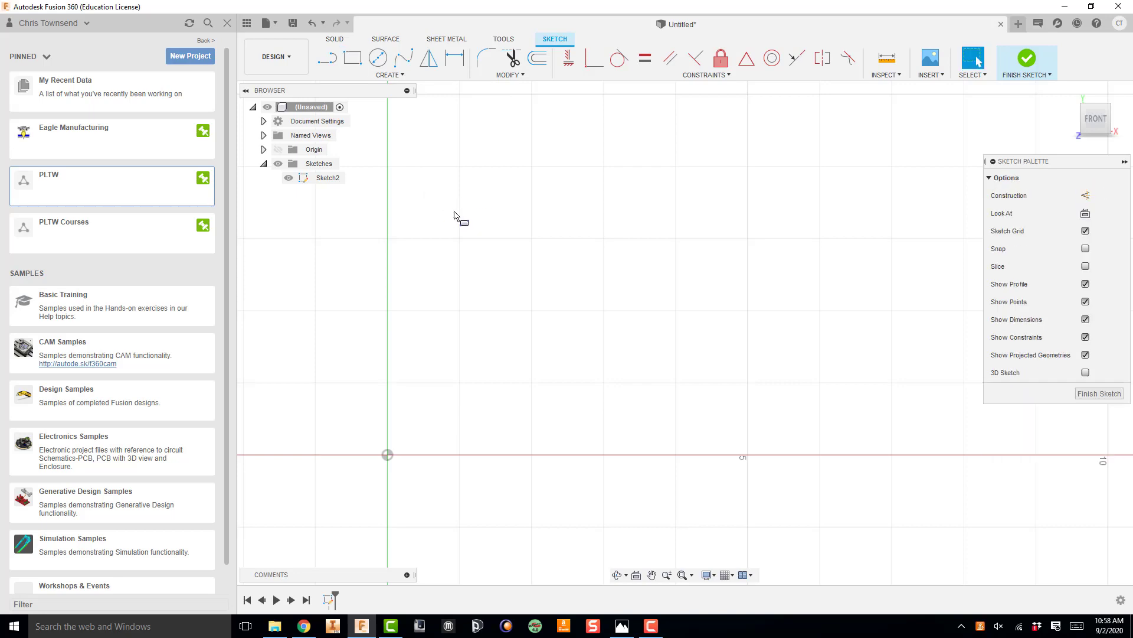
key(s)
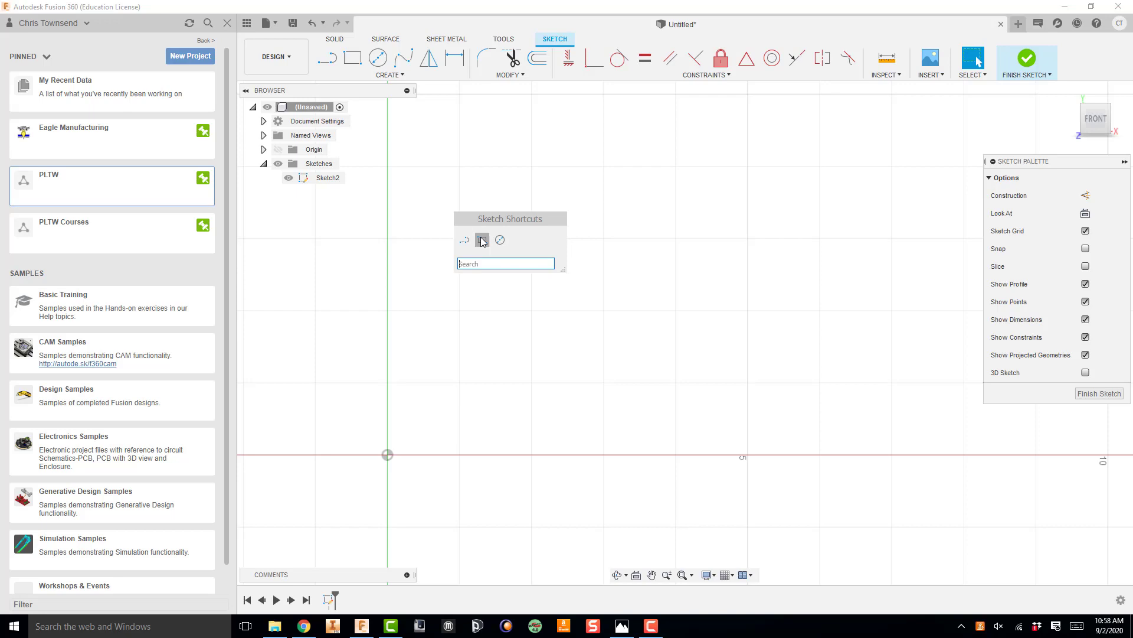
text(rect)
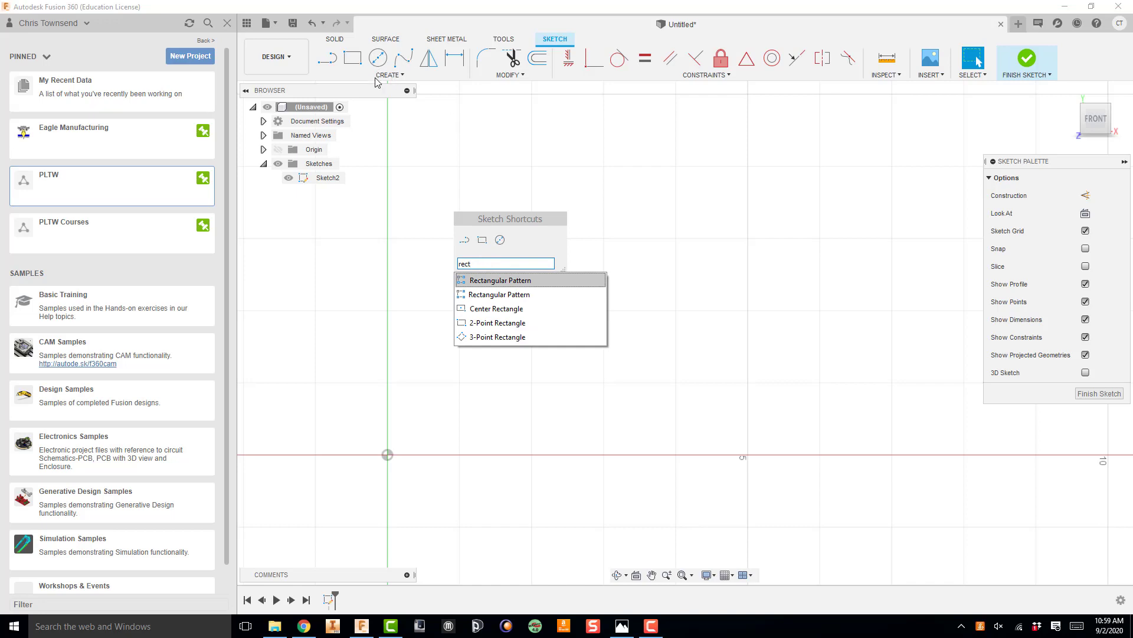
click(484, 323)
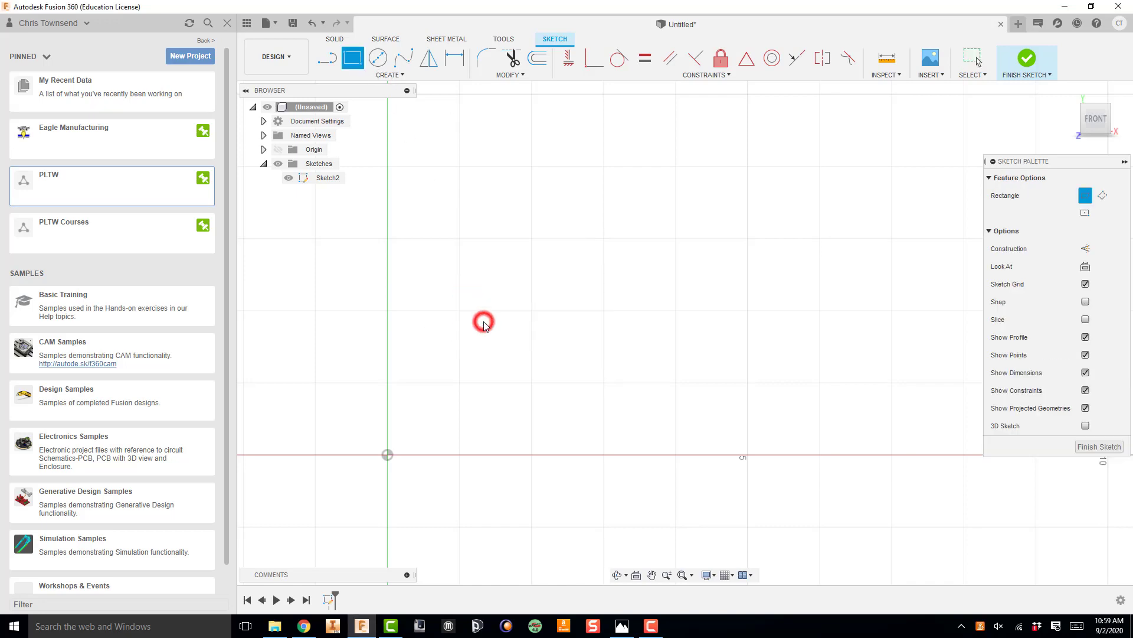
click(389, 456)
text(2.5)
key(Tab)
text(2)
key(Tab)
key(Return)
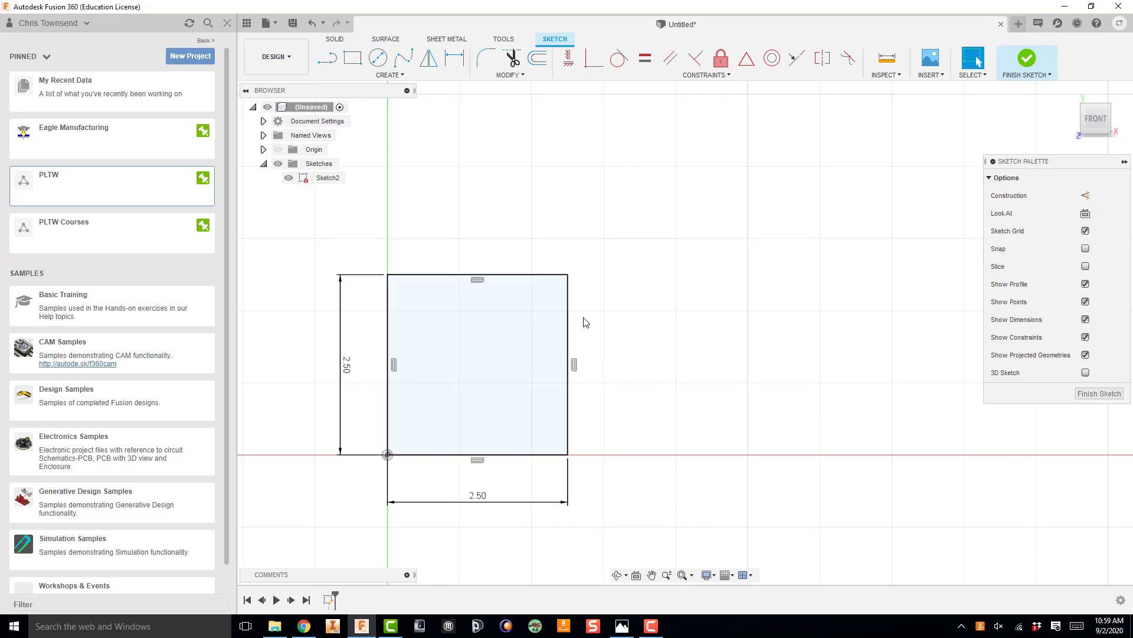
click(1024, 62)
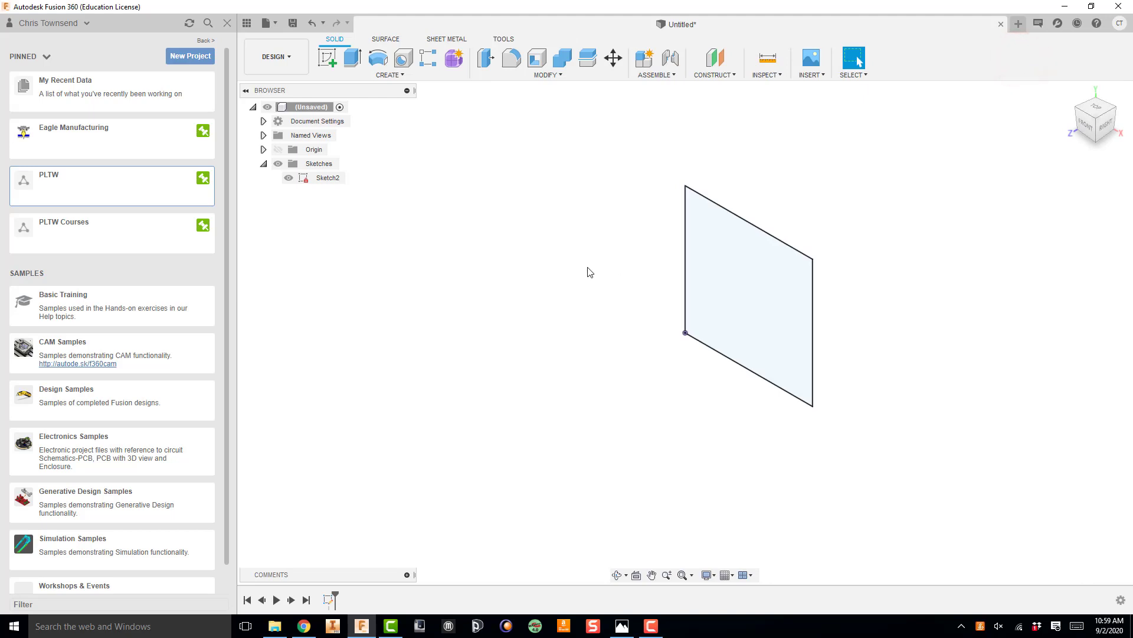
Extrude the square profile 3.5 in toward the front as a new body, checking the depth against the part drawing
key(e)
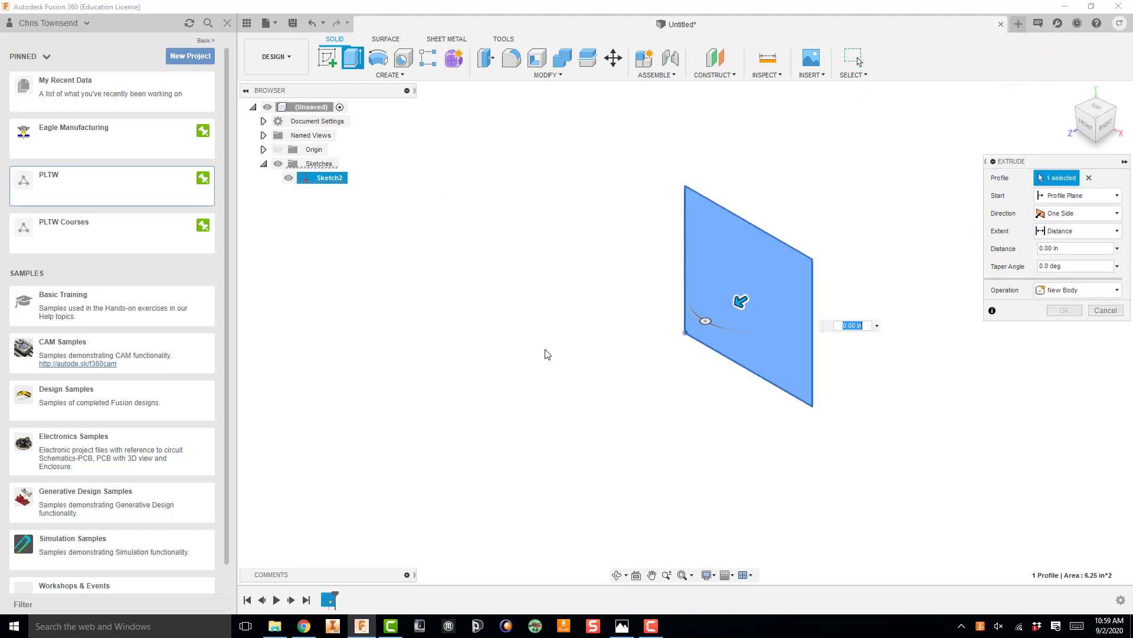
drag(739, 302, 667, 343)
triple_click(779, 366)
text(3)
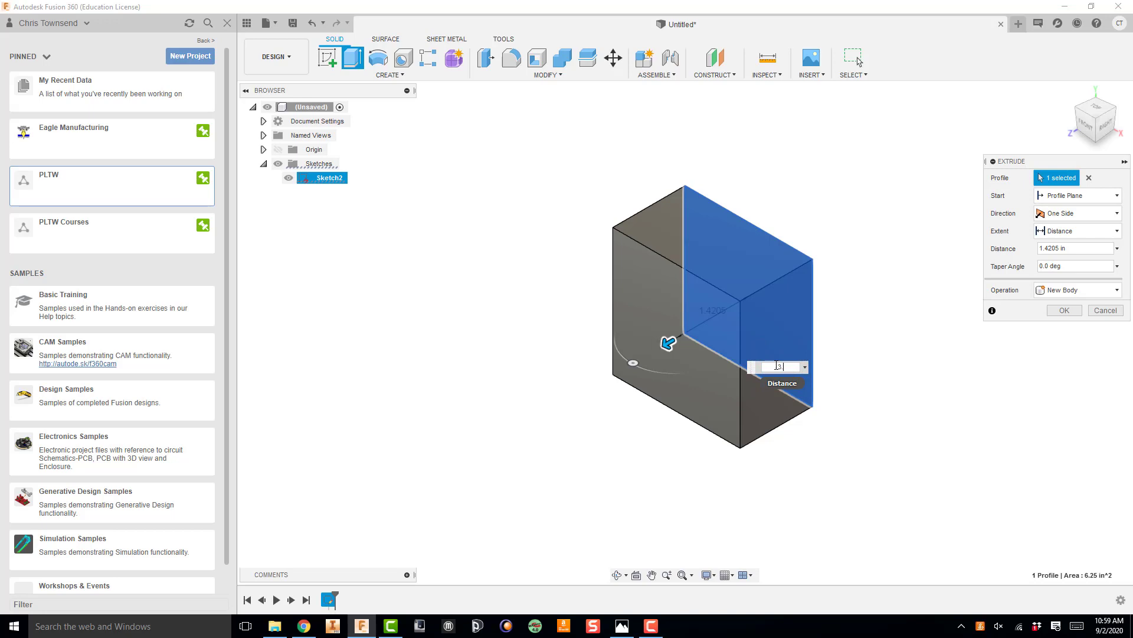
text(.5)
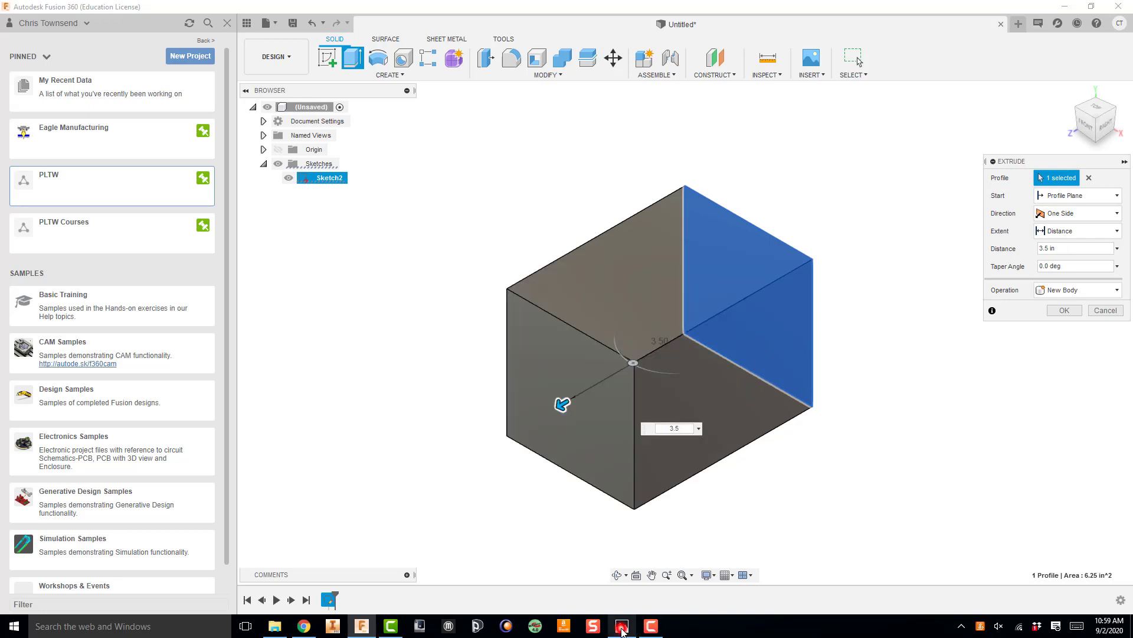
click(622, 628)
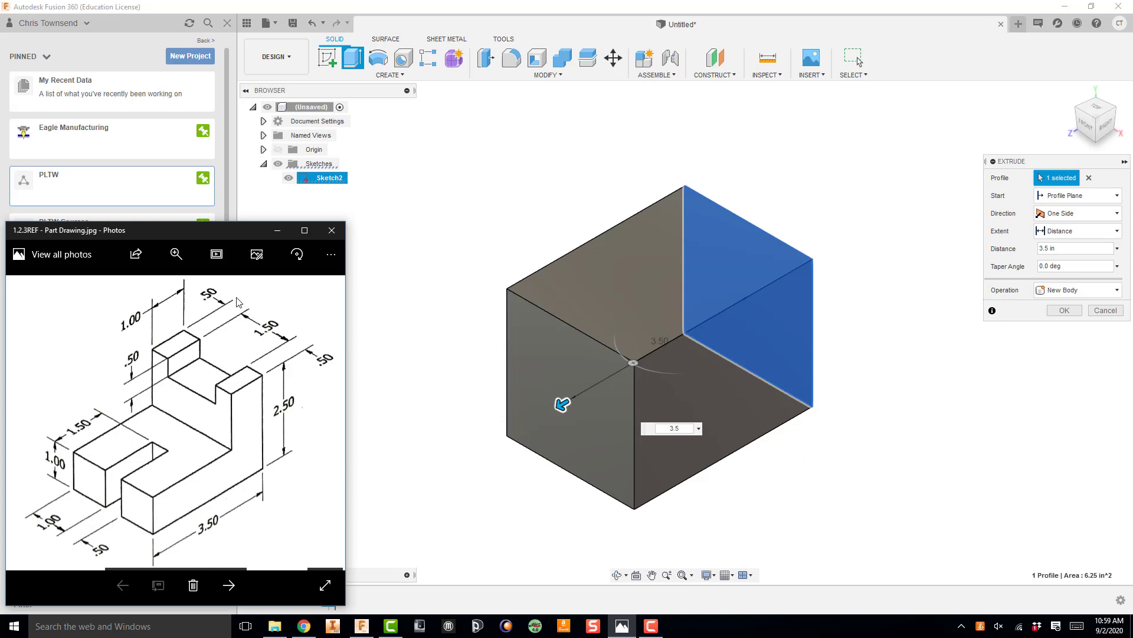
click(536, 500)
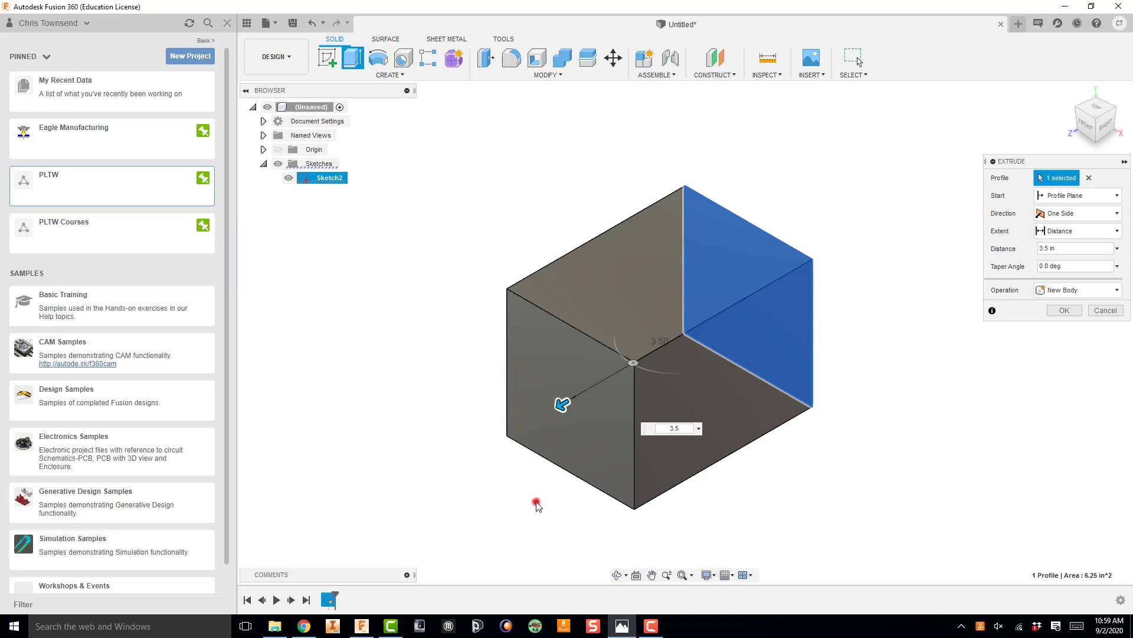
click(682, 428)
key(Return)
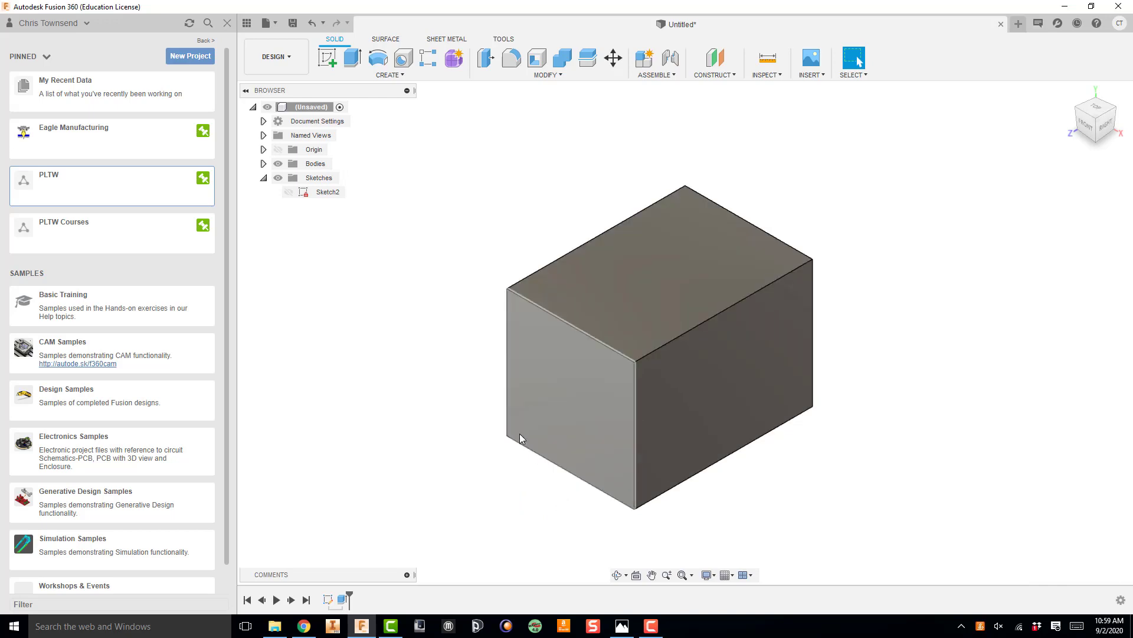
Sketch a full-width rectangle 1.5 in high down from the top edge of the block's front face, and finish the sketch
click(622, 632)
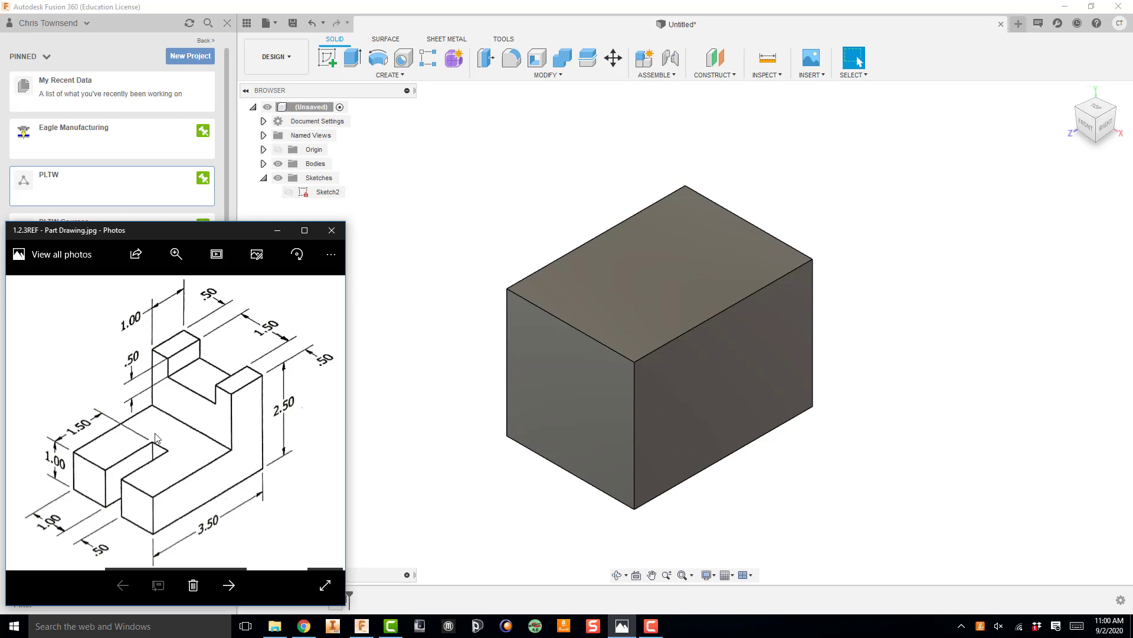
click(416, 218)
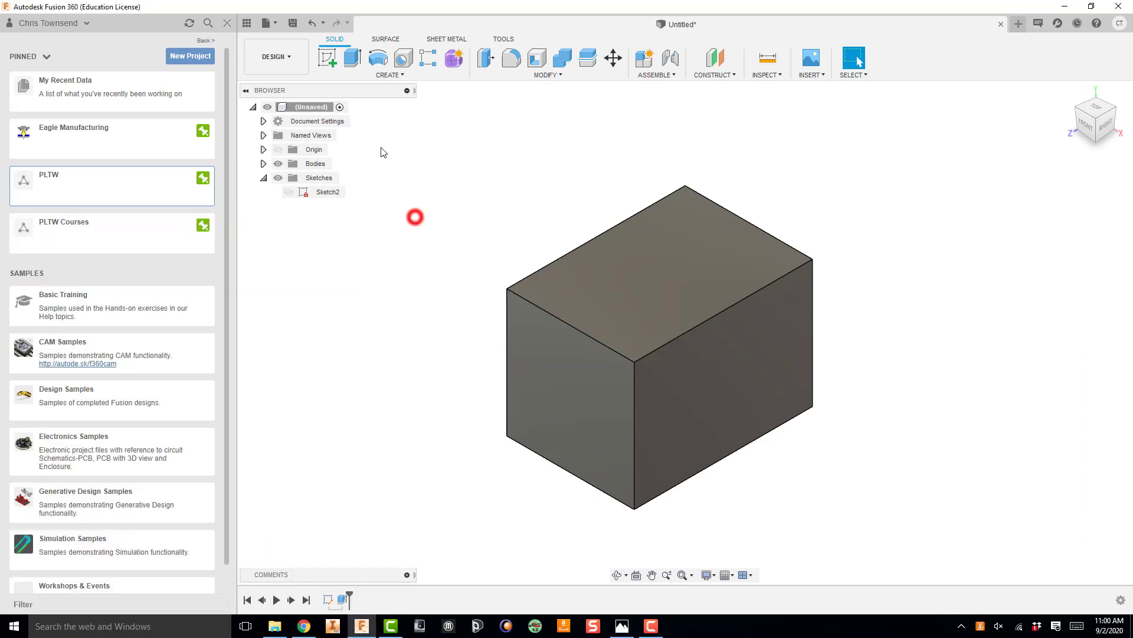
click(327, 57)
click(539, 341)
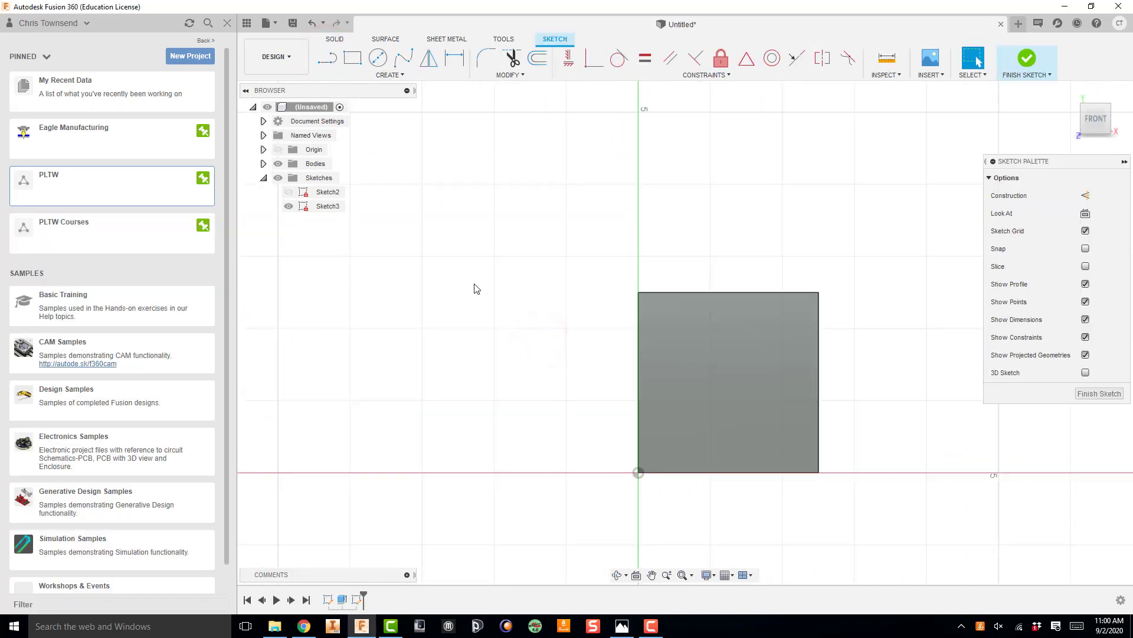
key(r)
click(638, 293)
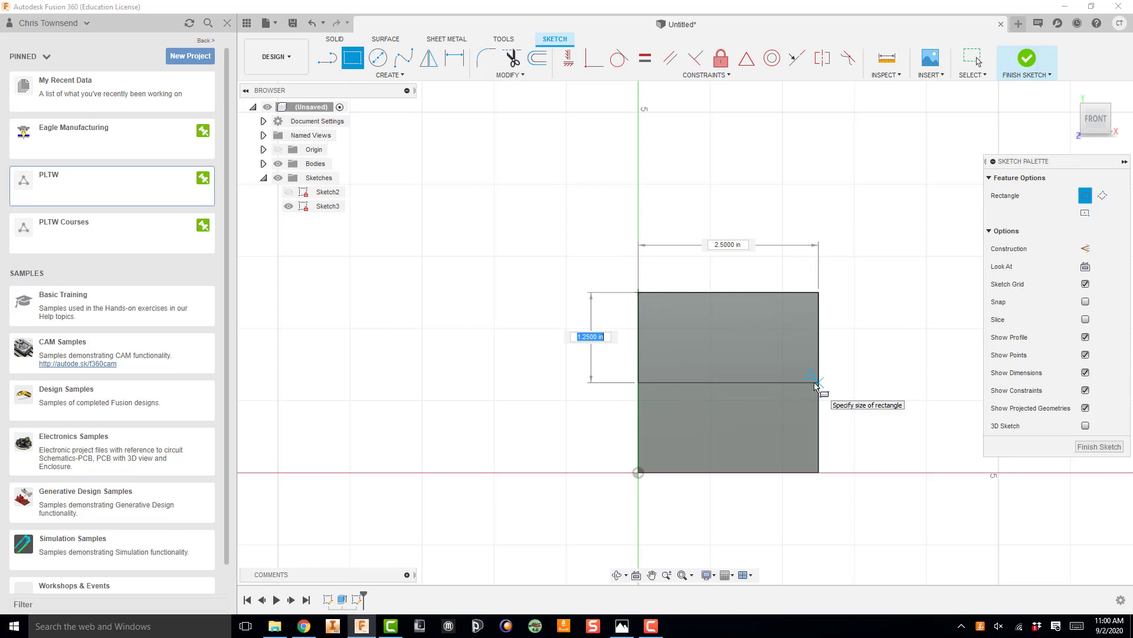
text(1.5)
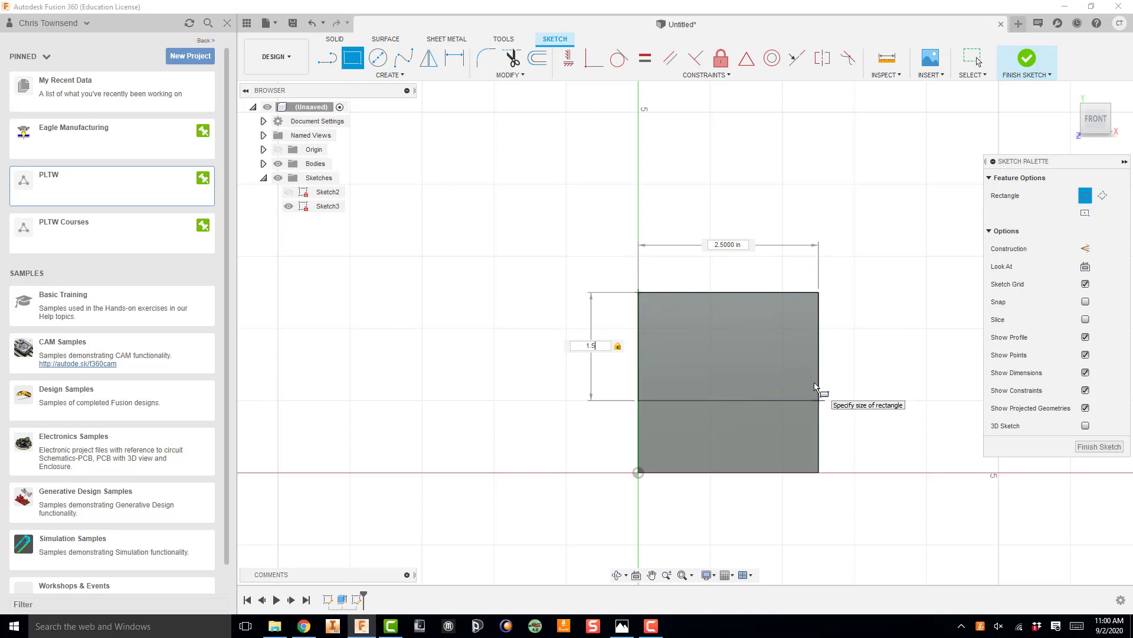
key(Return)
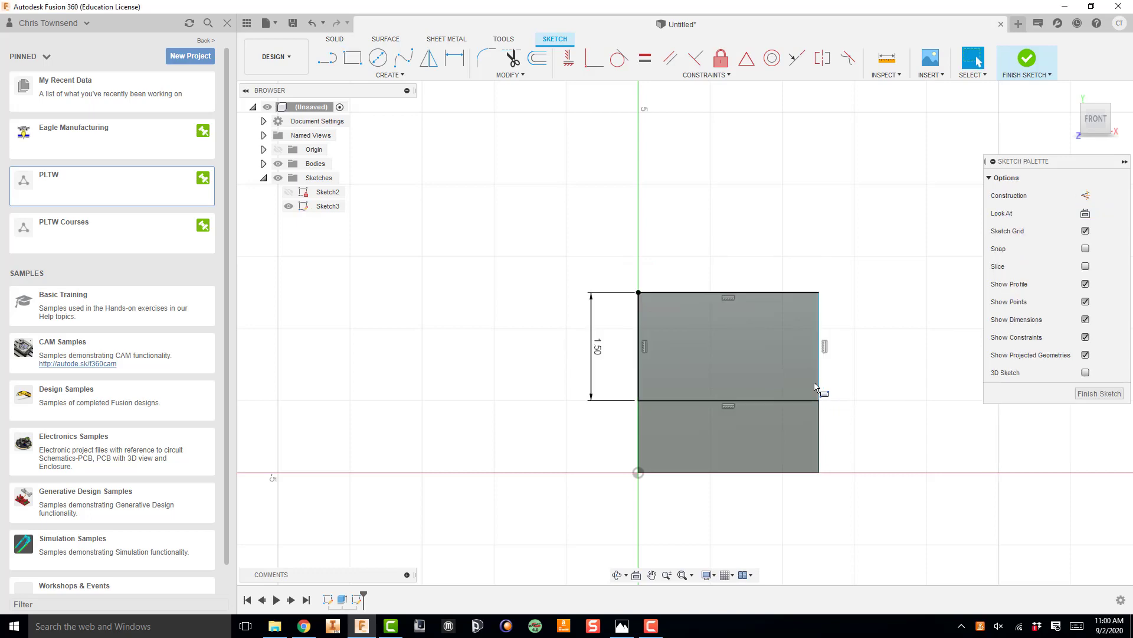
click(1025, 61)
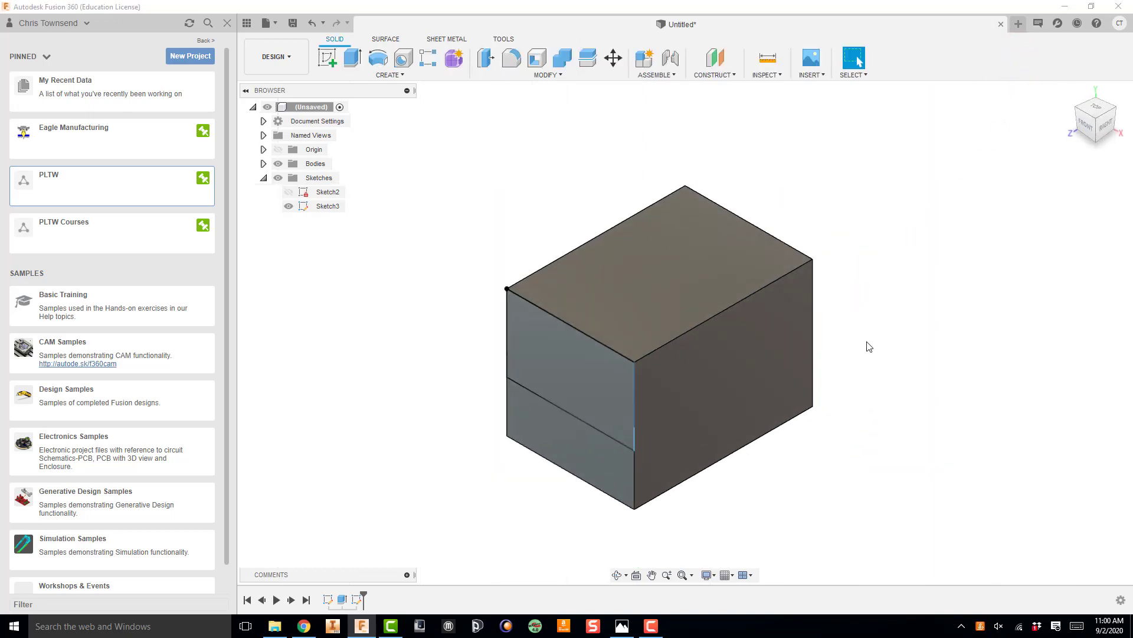
Cut the upper rectangle 2.5 in back into the block with Extrude, leaving an L-shaped body
key(e)
click(568, 361)
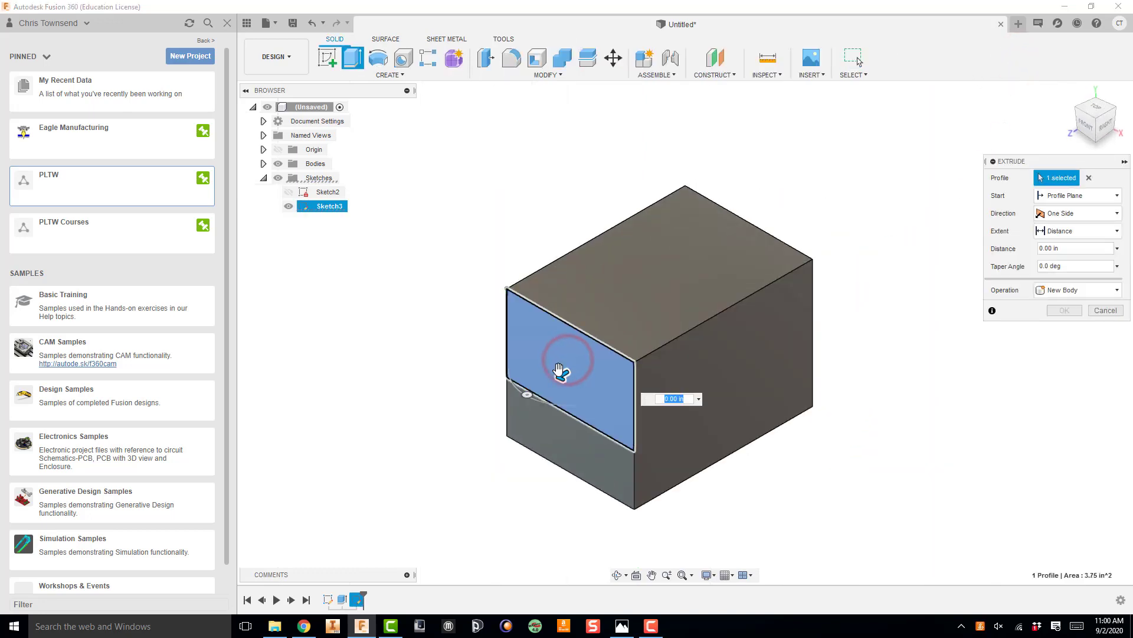
drag(562, 376, 611, 345)
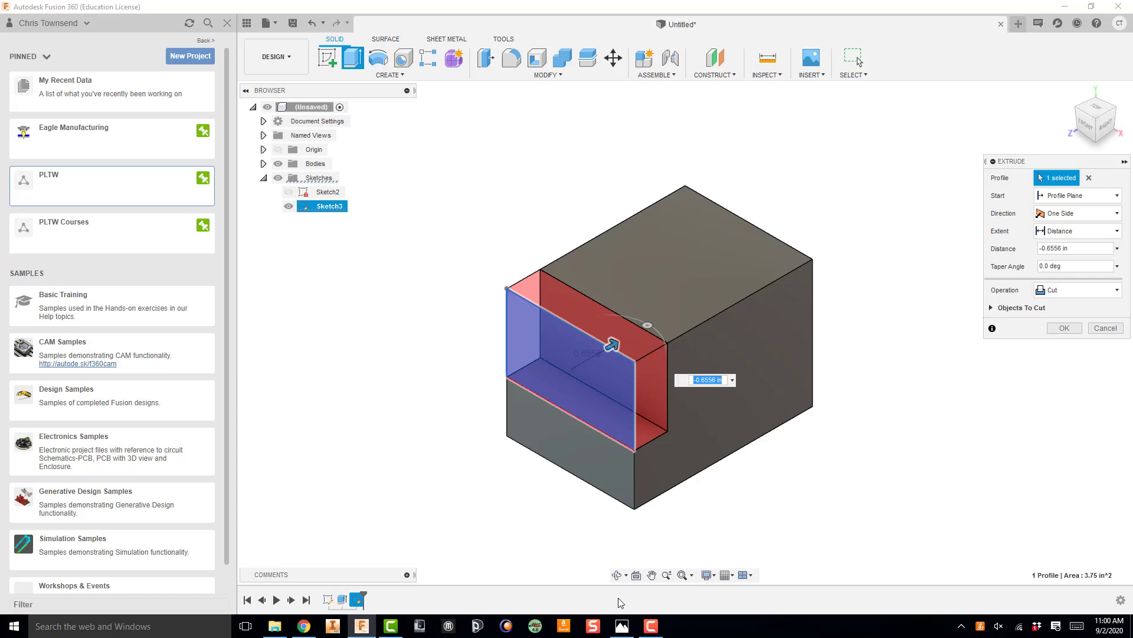
click(622, 626)
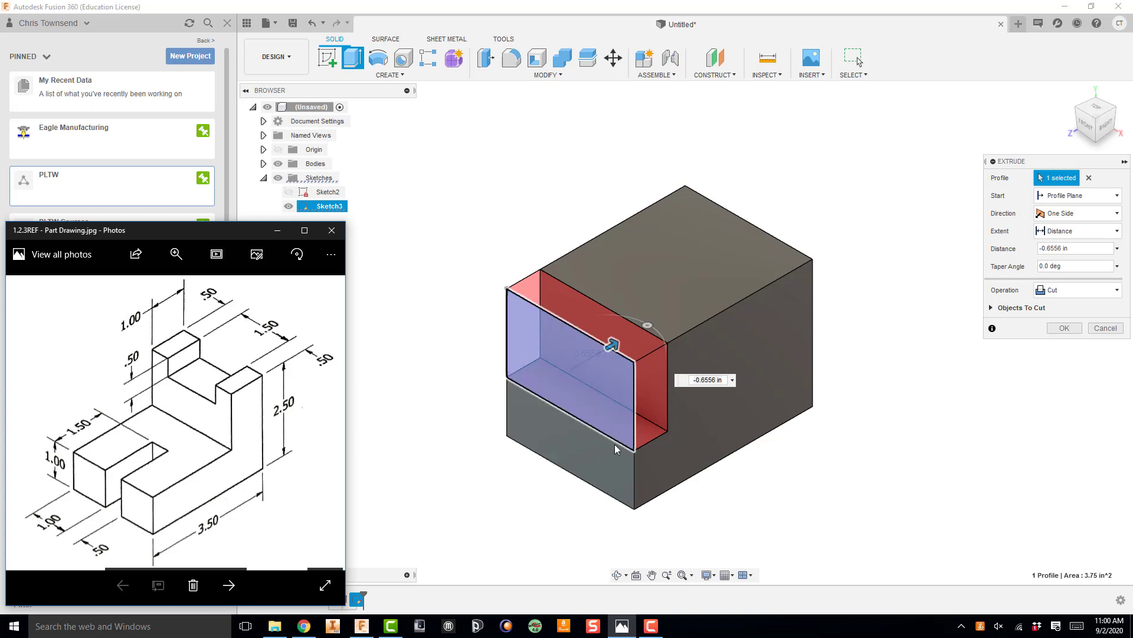
click(708, 380)
key(BackSpace)
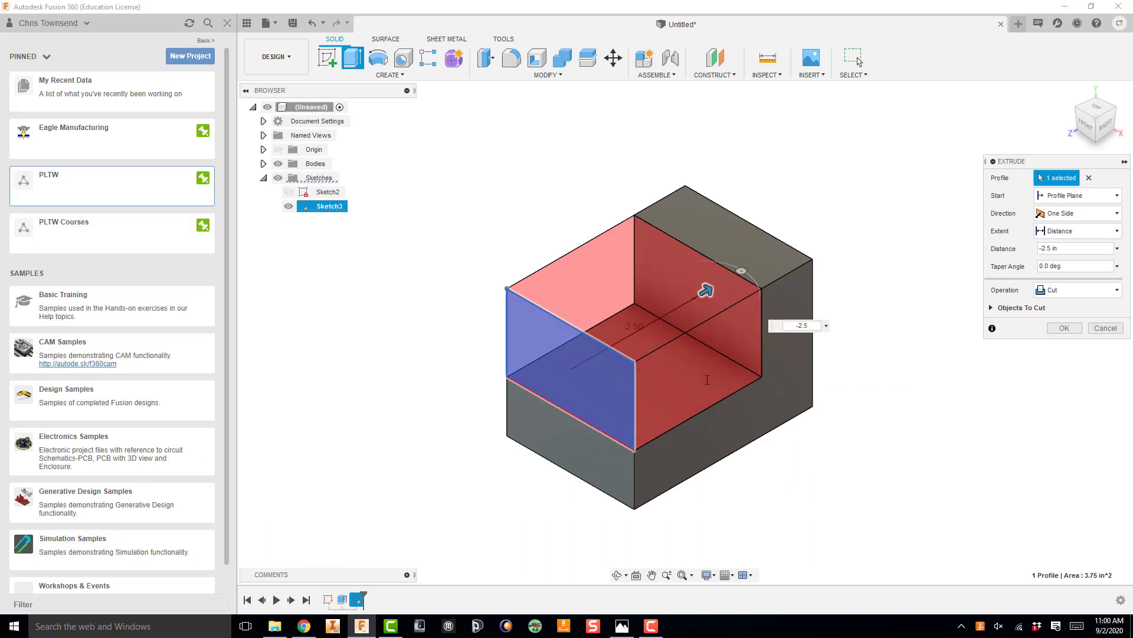
key(Return)
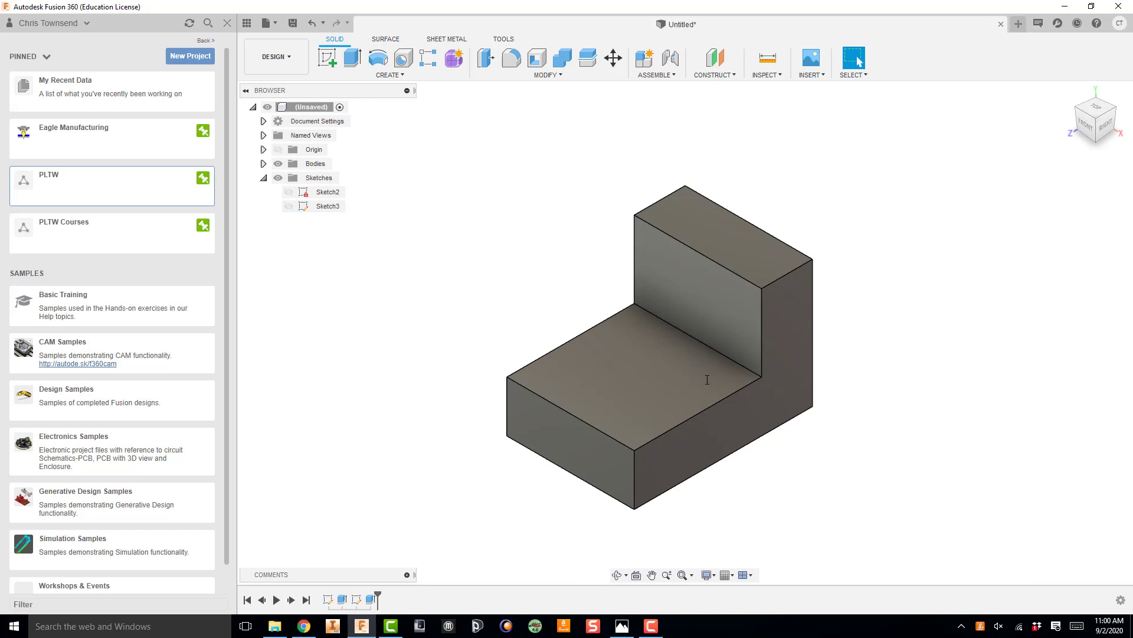
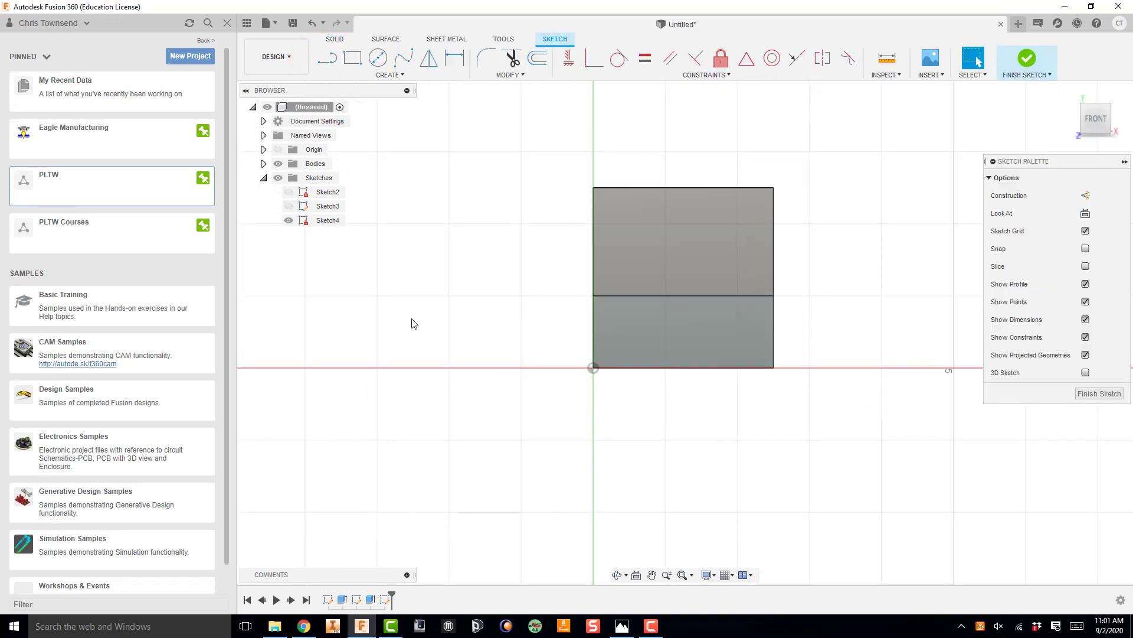
Sketch a rectangle 0.5 in wide and 1 in high on the base's front face, spanning from its bottom edge to its top edge
click(353, 57)
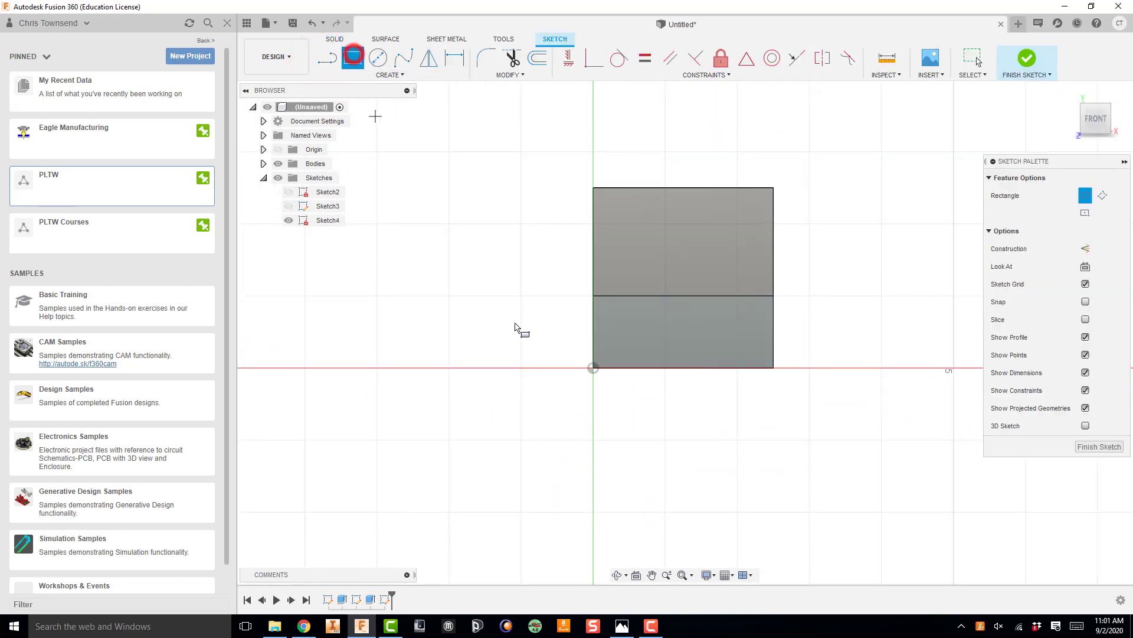
click(647, 368)
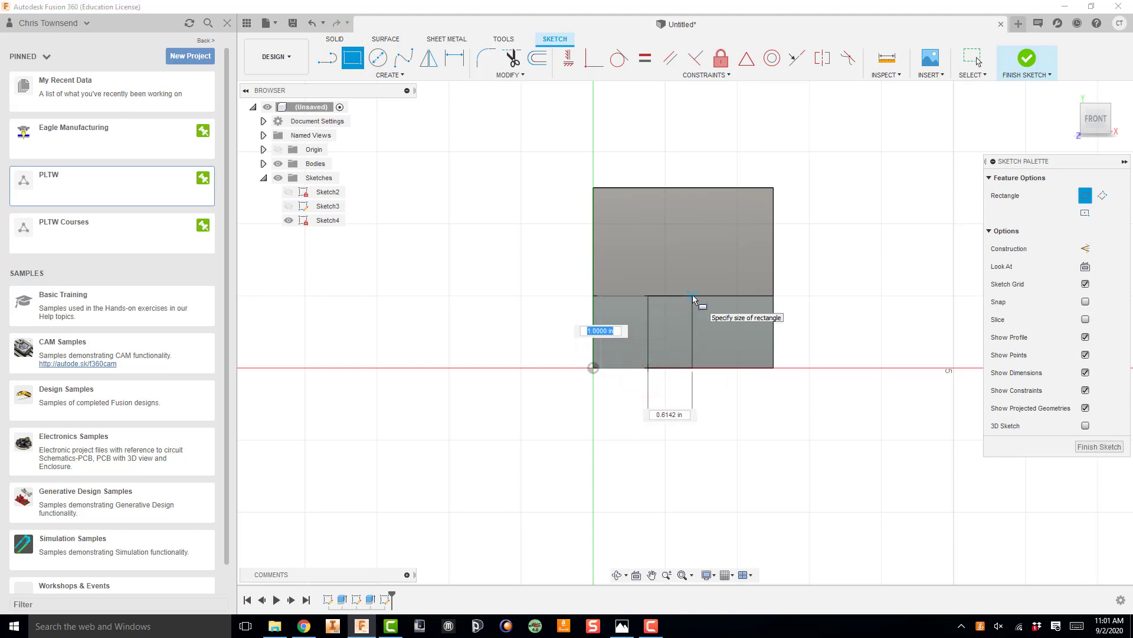
key(Tab)
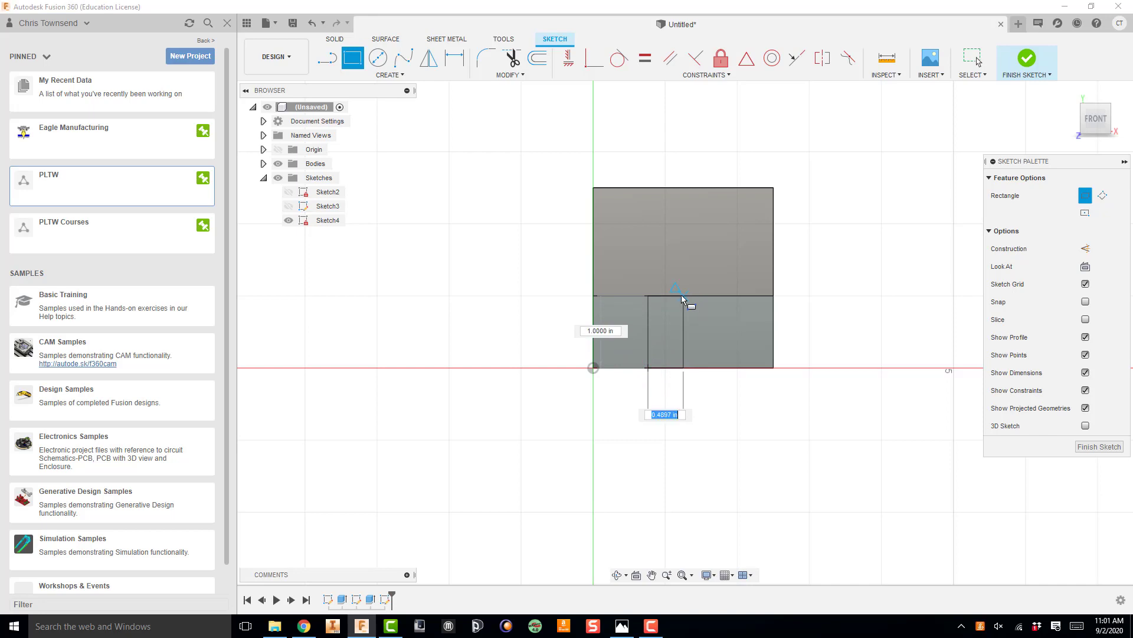
text(.5)
key(Tab)
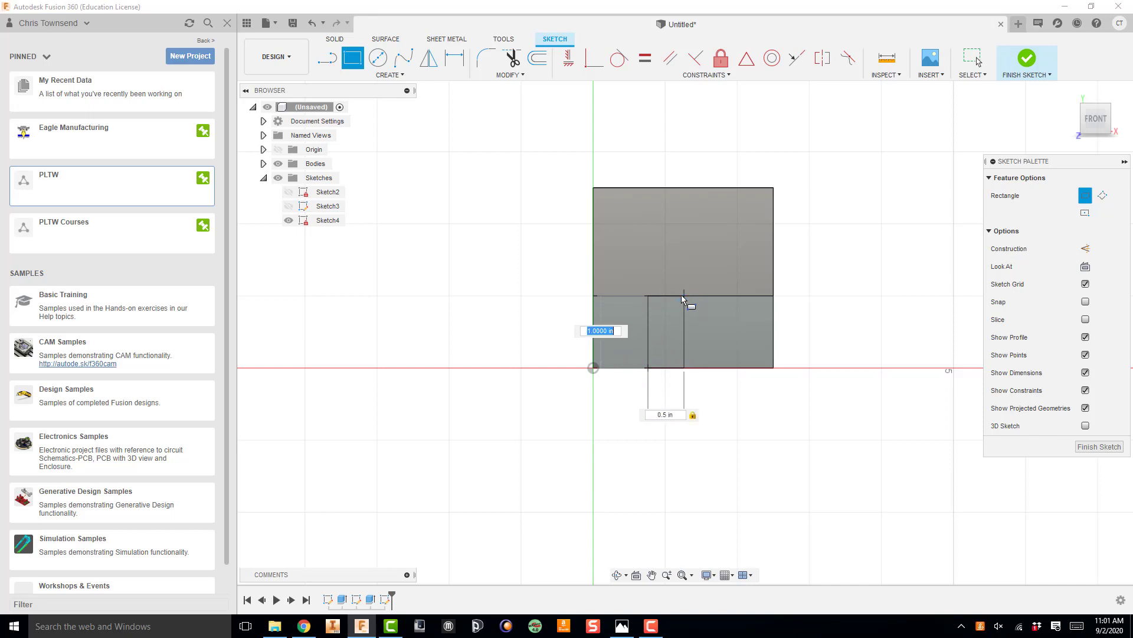
key(Return)
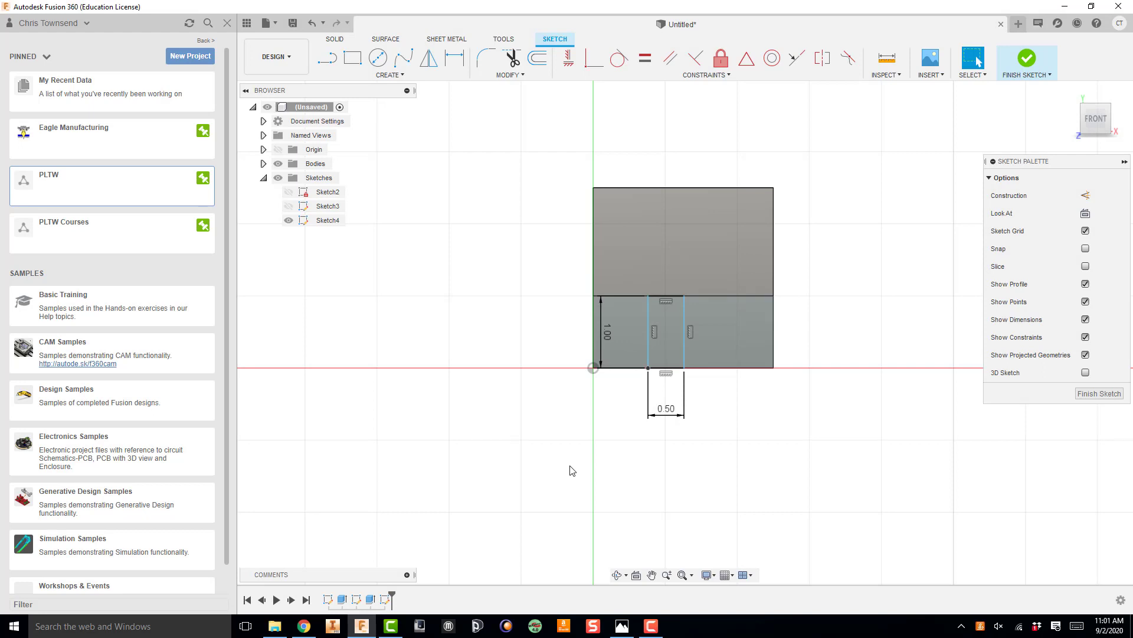
Dimension the slot rectangle 1 in from the left edge of the front face, check it against the part drawing, and finish the sketch
key(d)
click(647, 311)
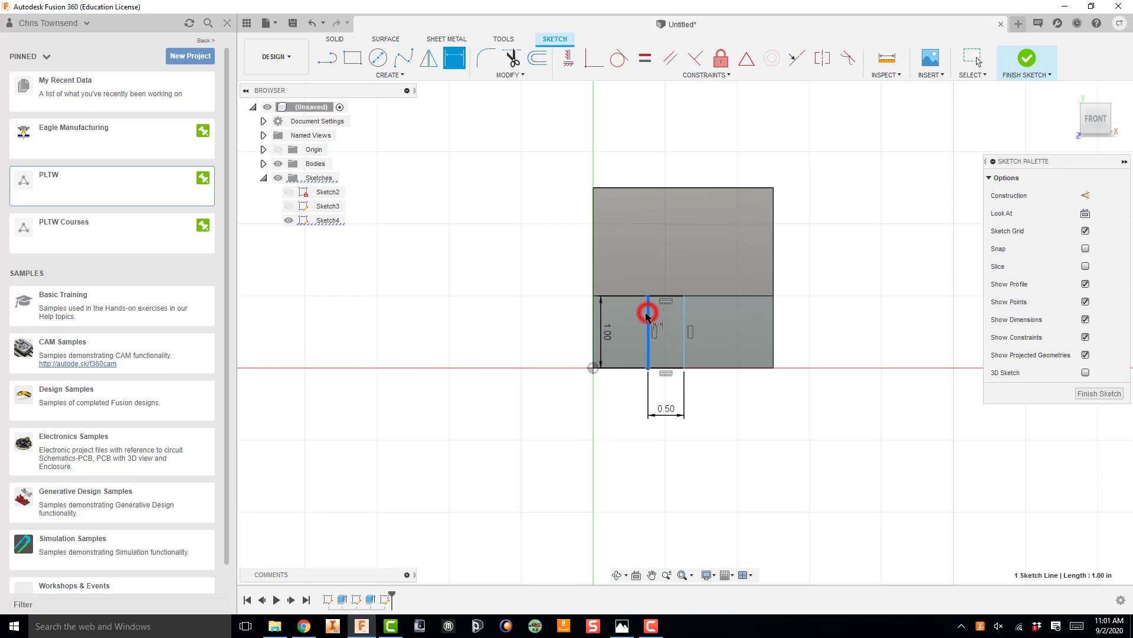
click(595, 317)
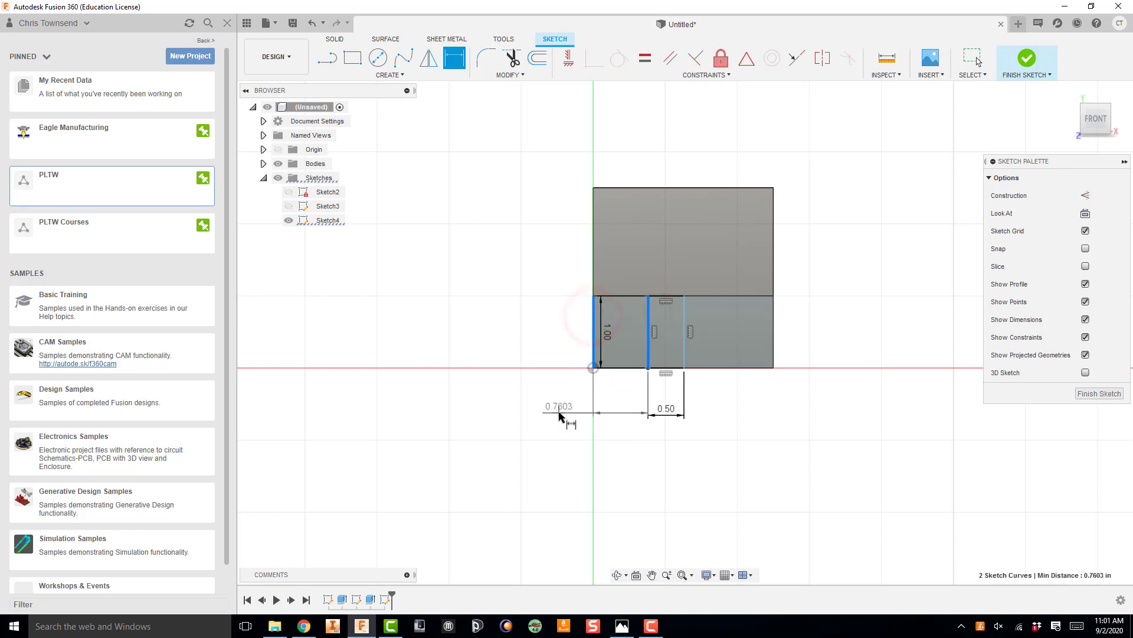
click(559, 414)
text(1)
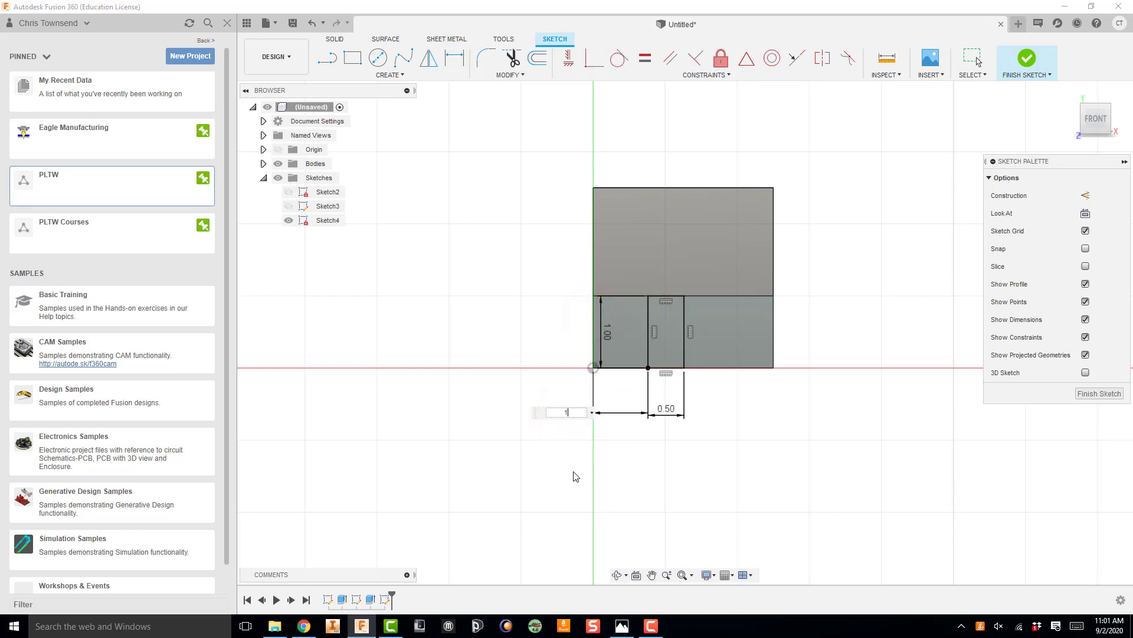
key(Return)
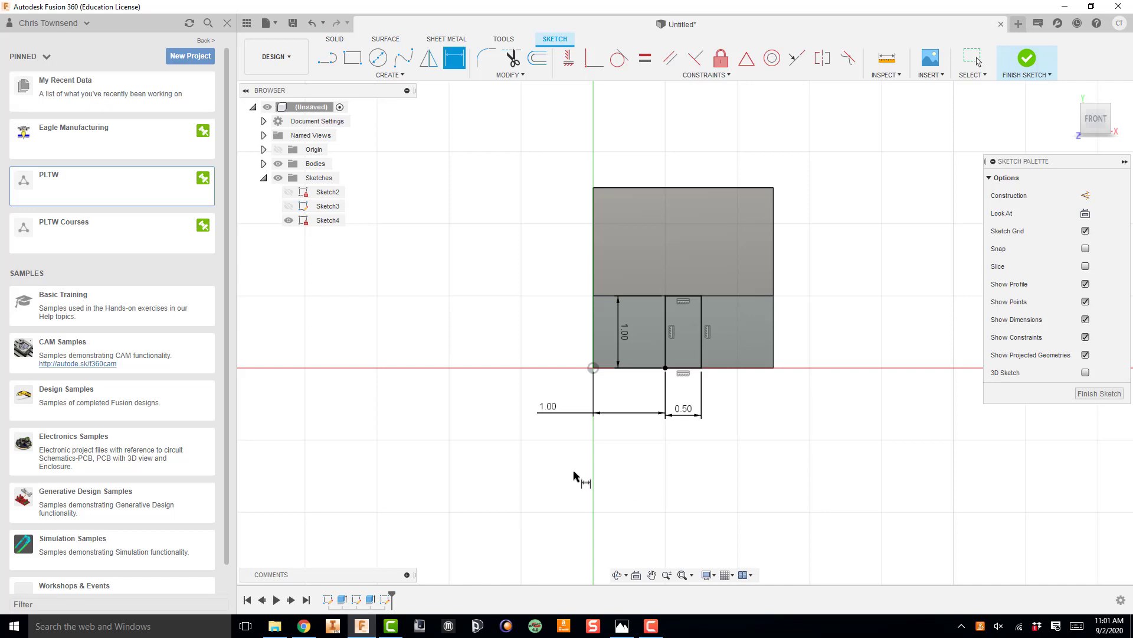
click(622, 626)
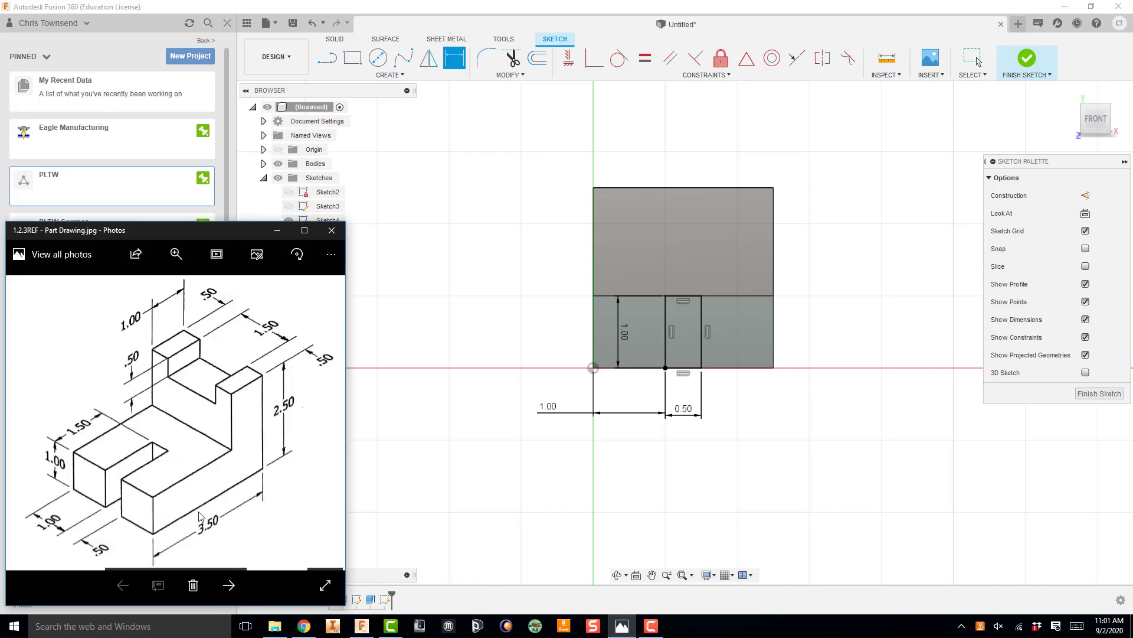
click(501, 463)
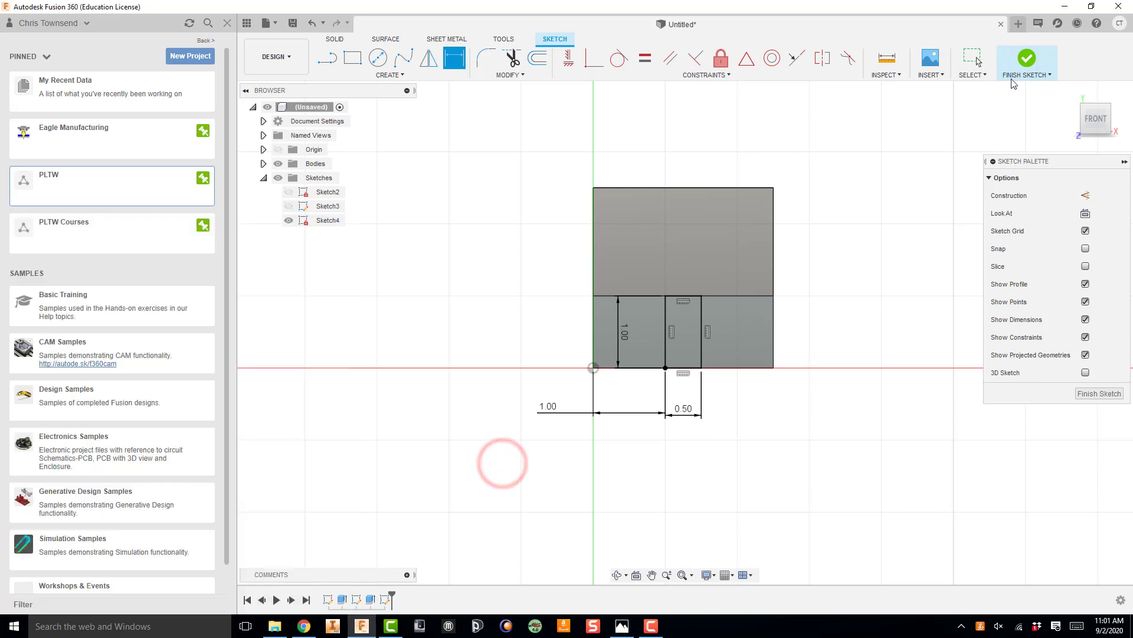
click(1025, 59)
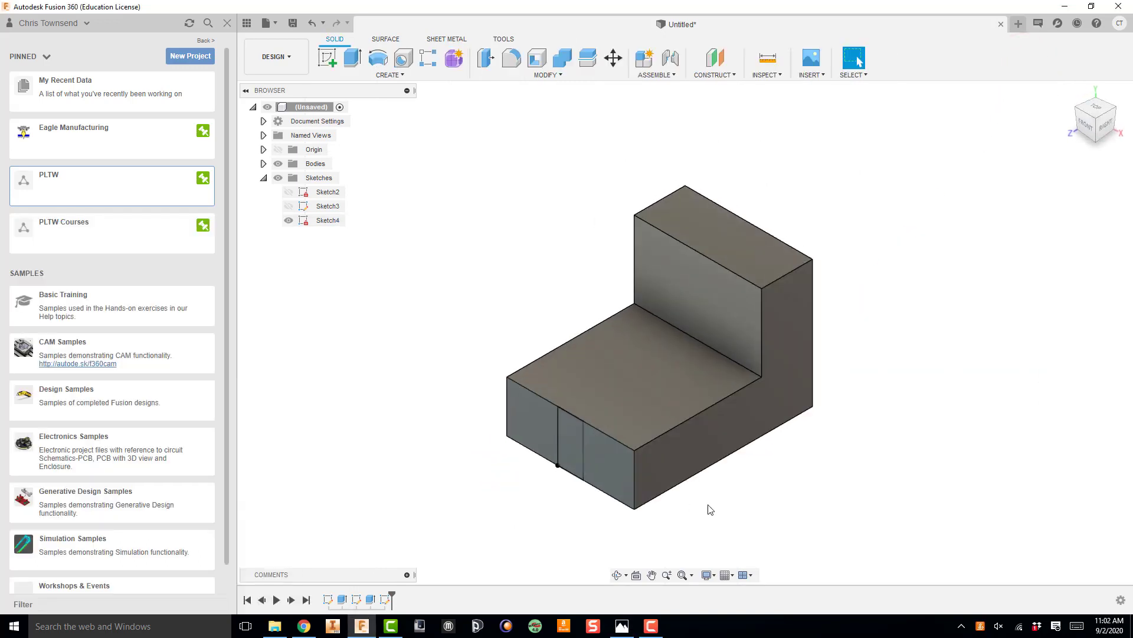
Cut the slot profile 1.5 in back into the base with Extrude, checking the depth against the part drawing
key(e)
click(570, 449)
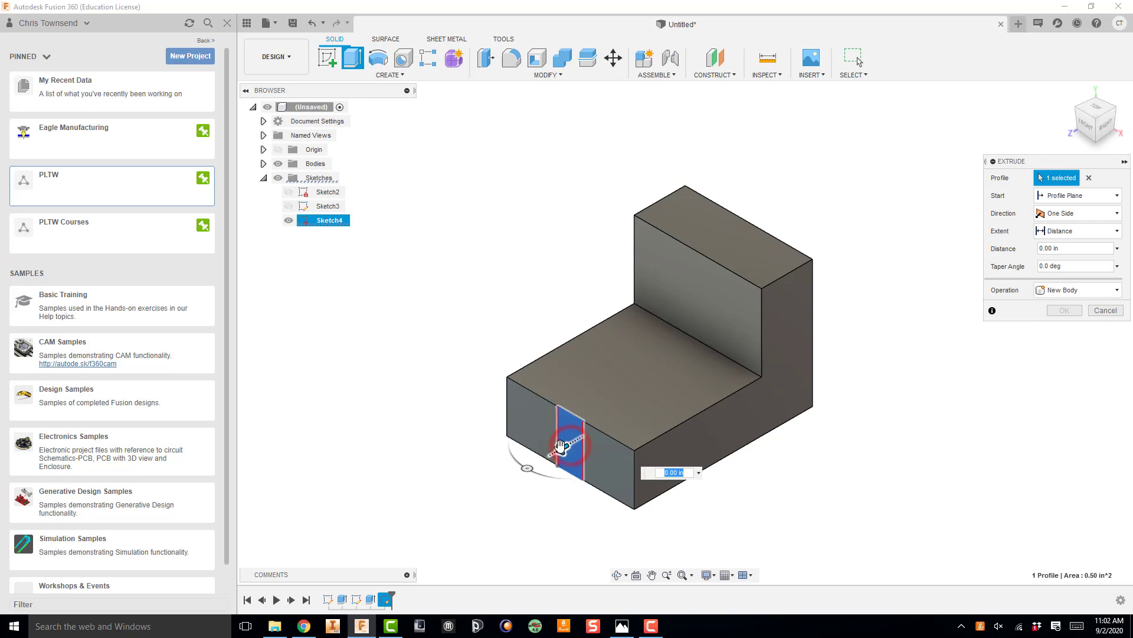
drag(570, 449, 615, 416)
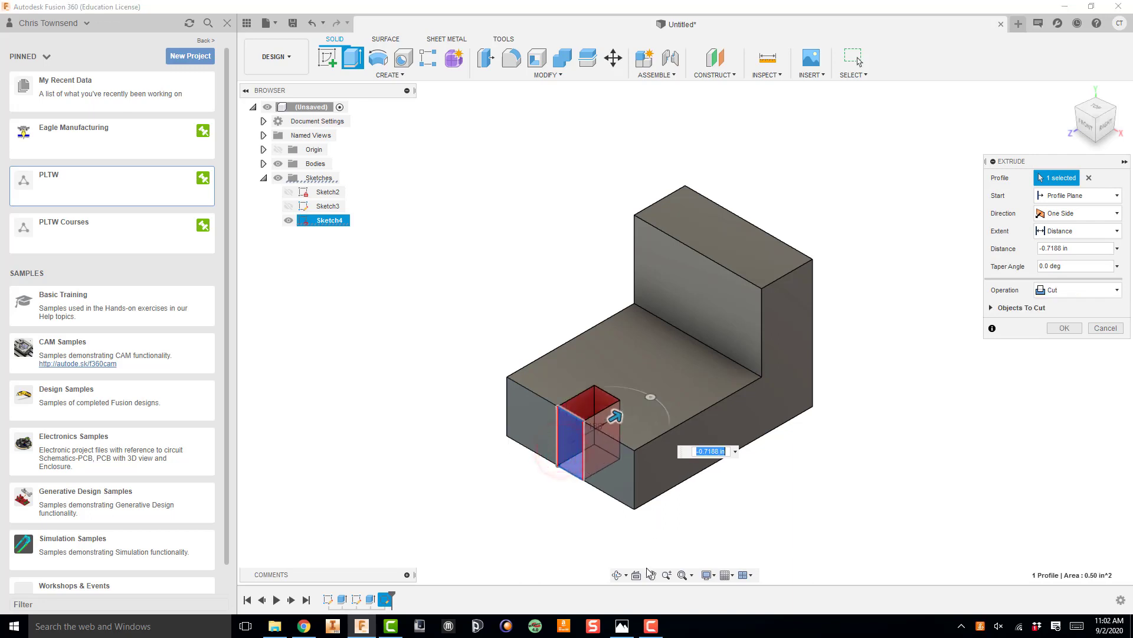
click(622, 625)
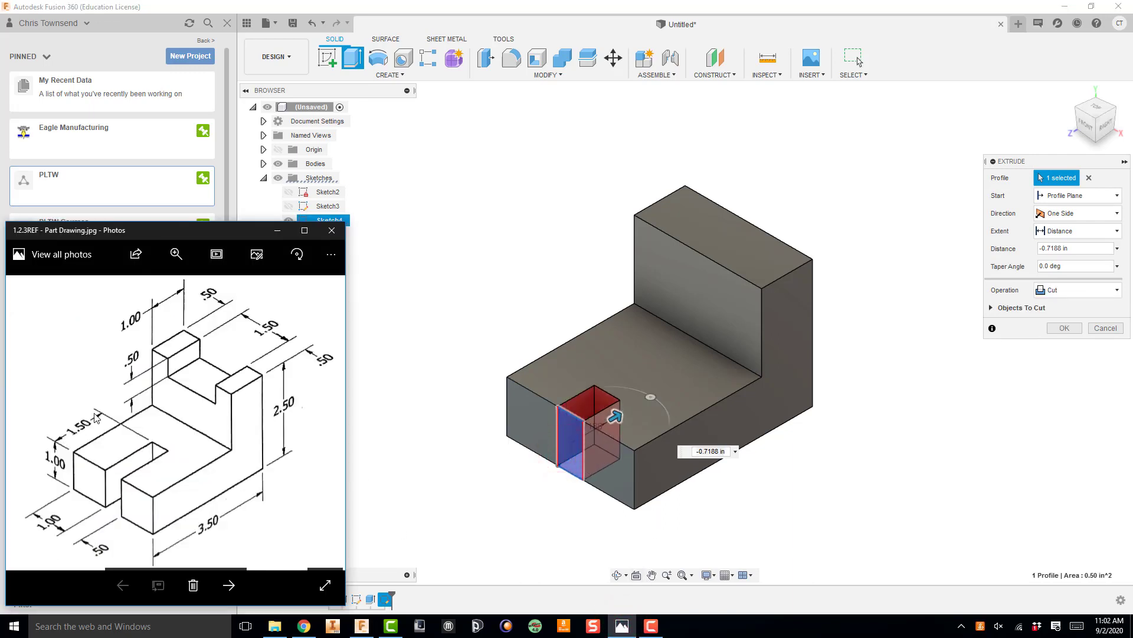
click(513, 483)
click(711, 451)
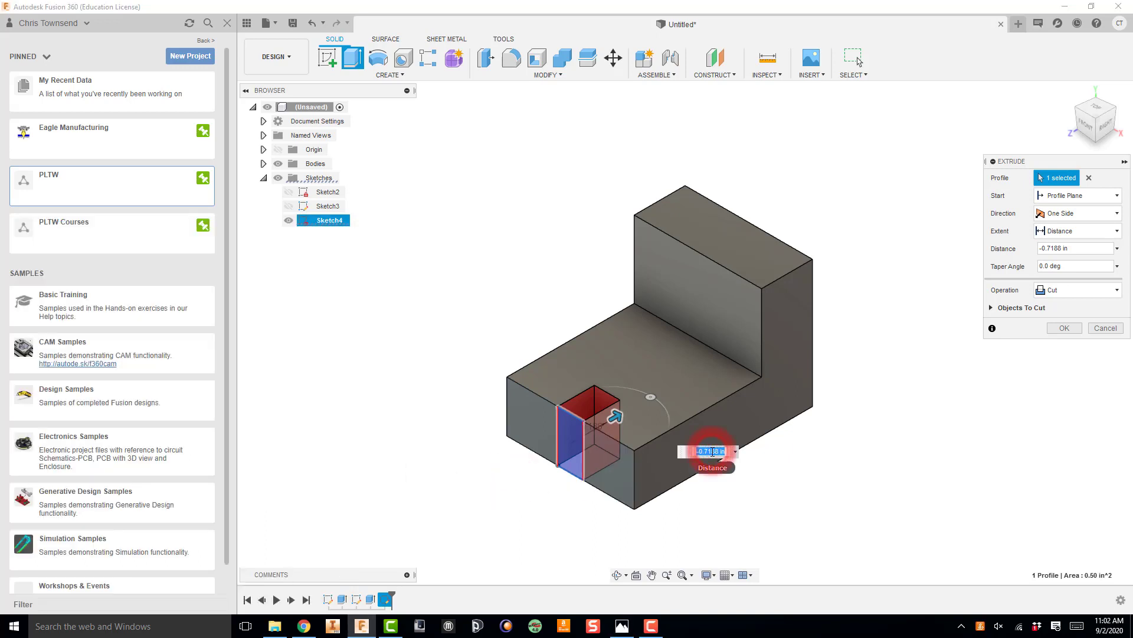
key(BackSpace)
text(-1)
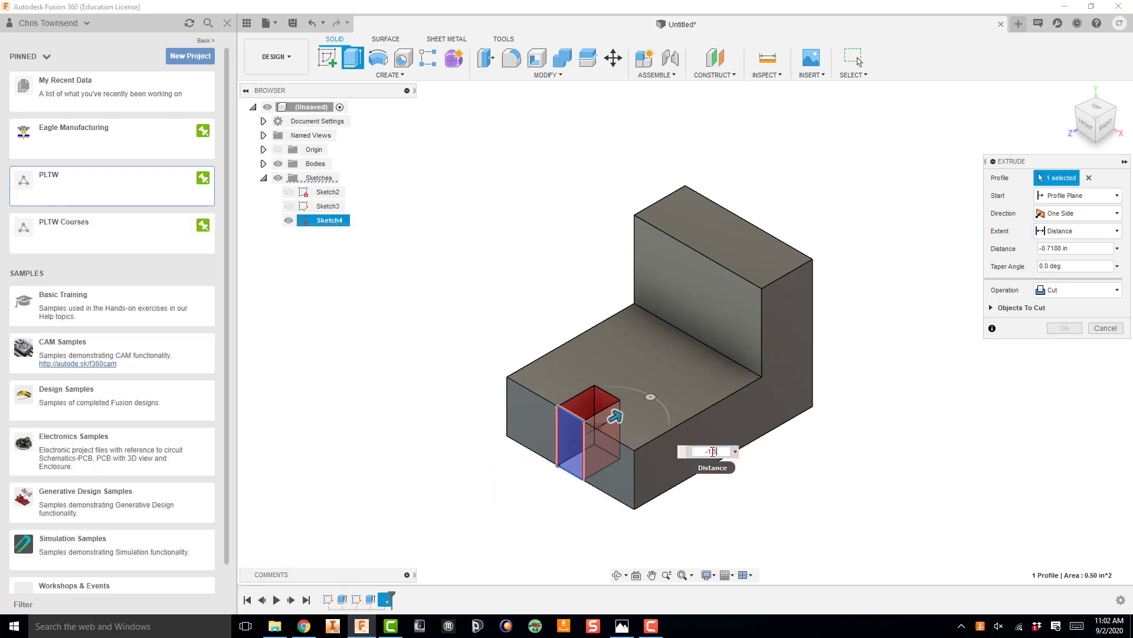
text(.5)
key(Return)
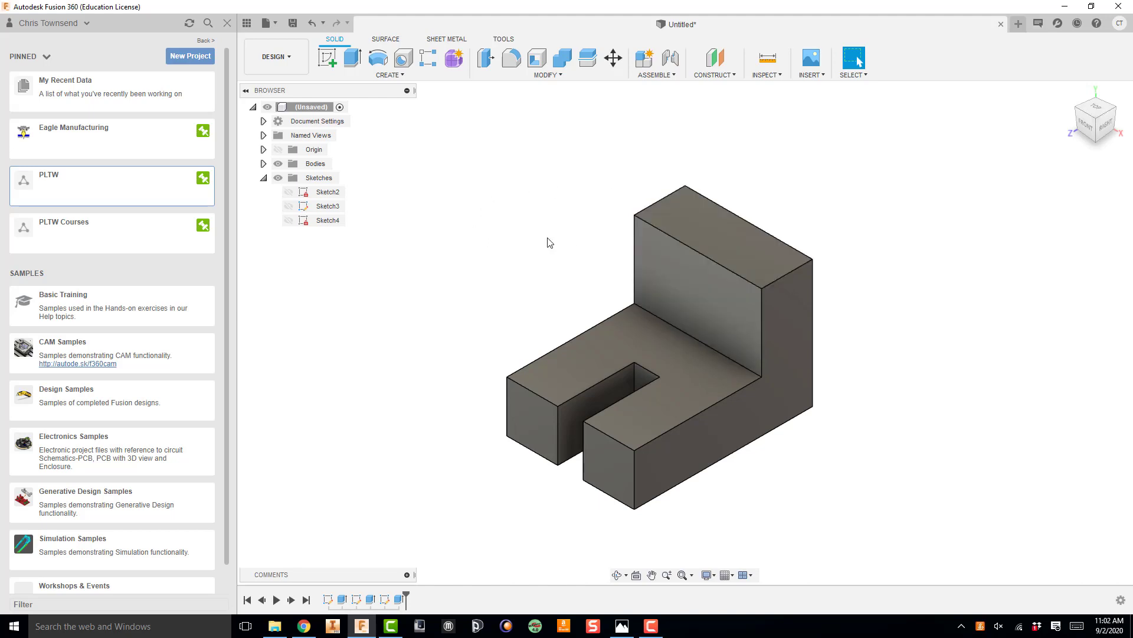
Start a sketch on the upright's front face and draw a rectangle about 1.64 by 0.49 in down from its top edge
click(325, 58)
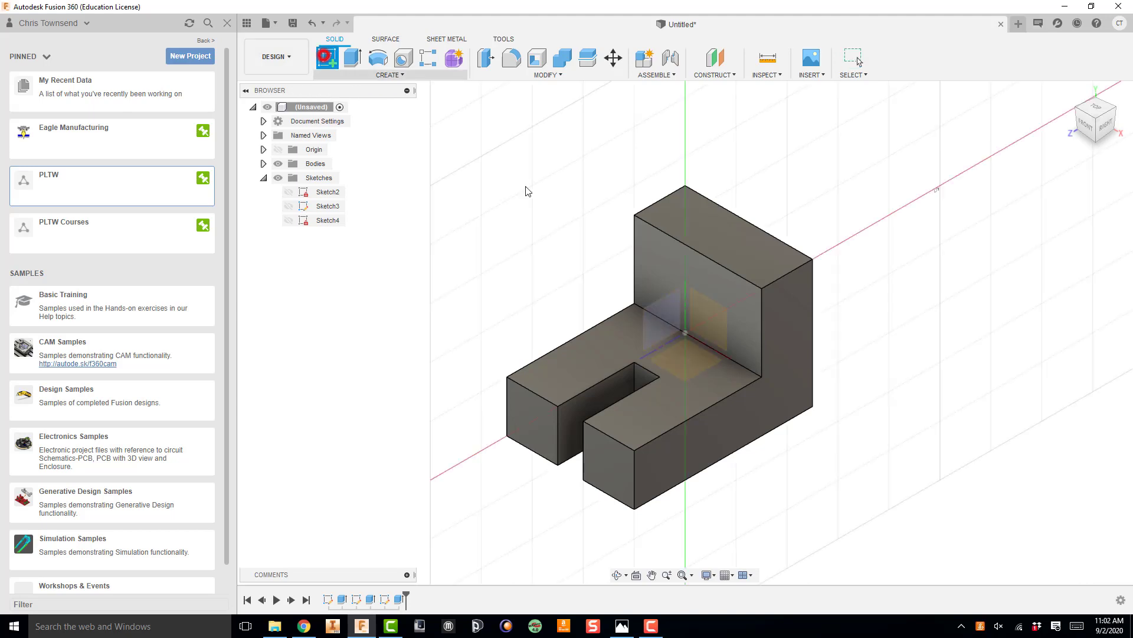
click(664, 255)
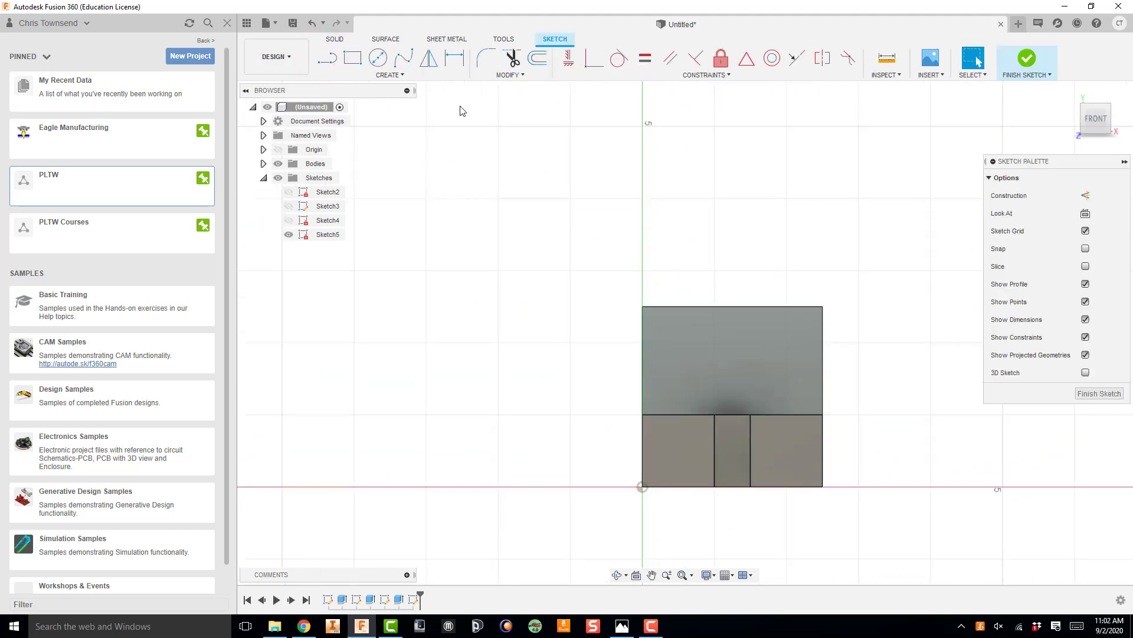
click(352, 57)
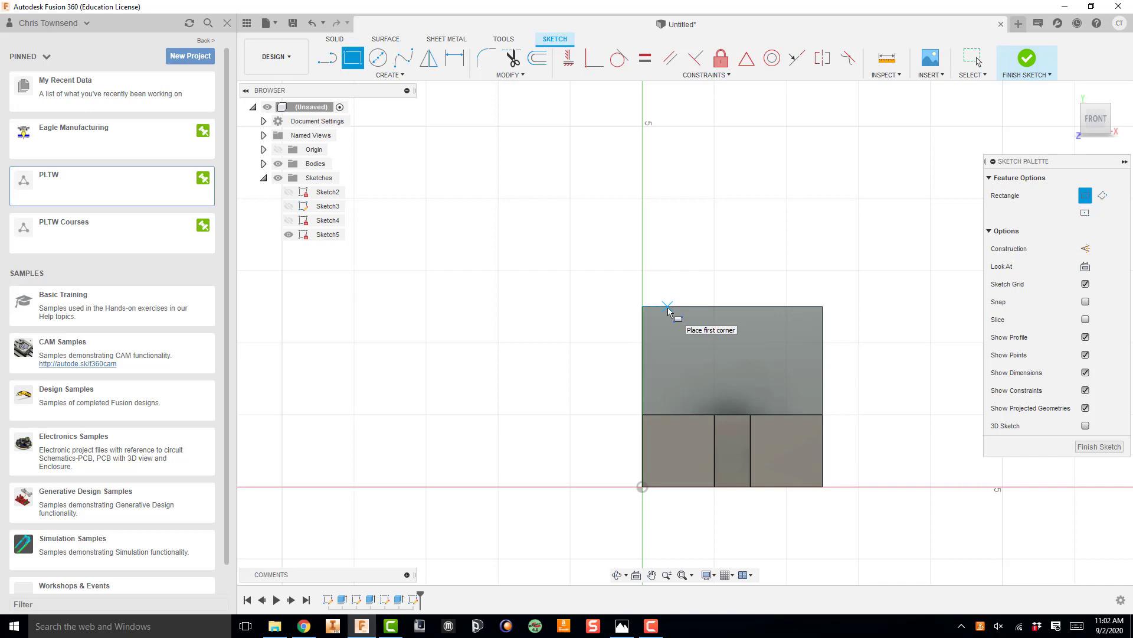
click(668, 307)
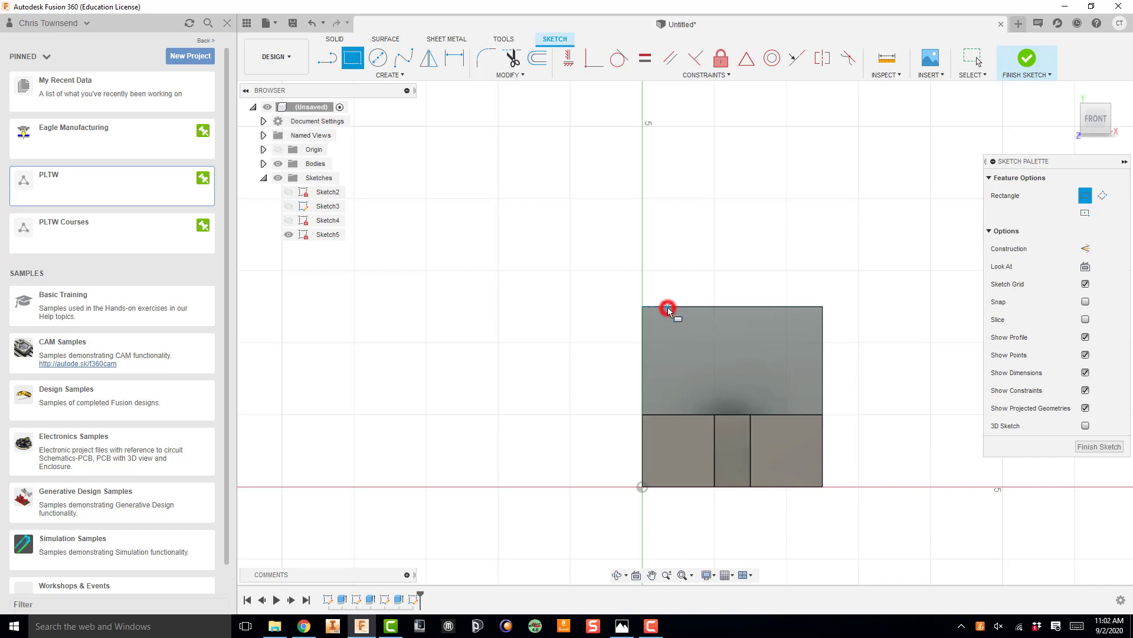
click(786, 346)
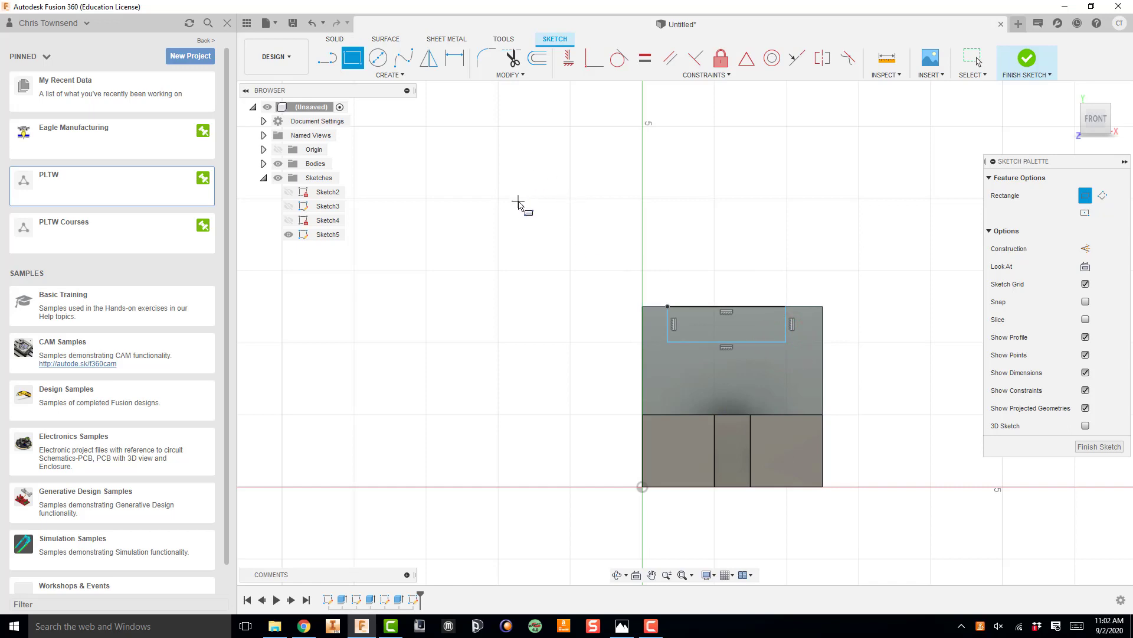
key(Escape)
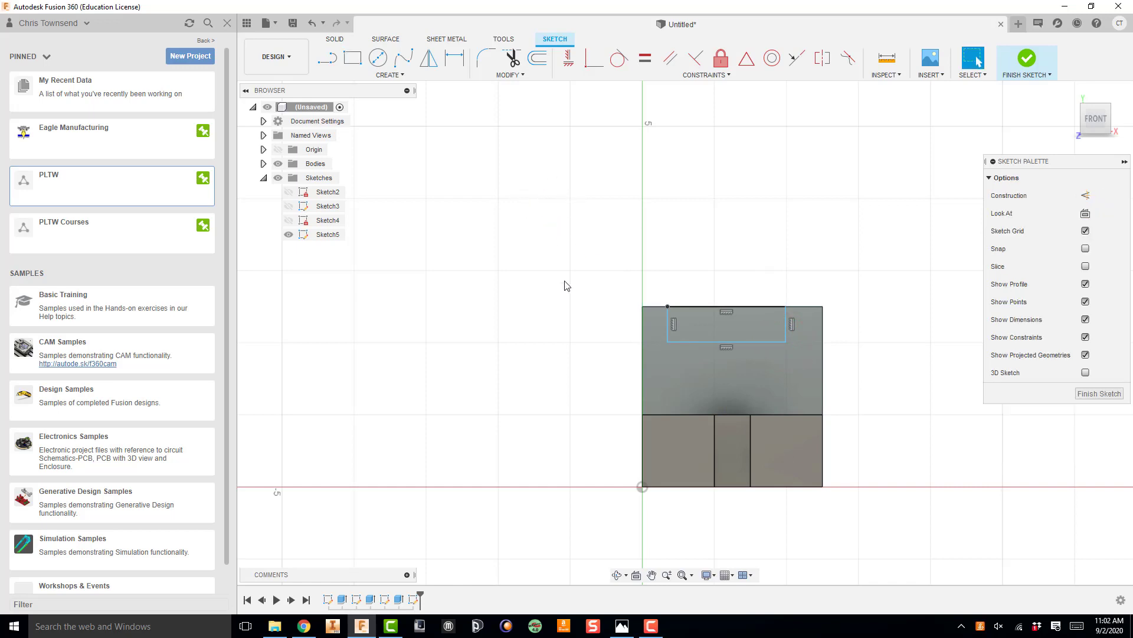
Add height and width dimensions to the notch rectangle and check the notch sizes in the part drawing
key(d)
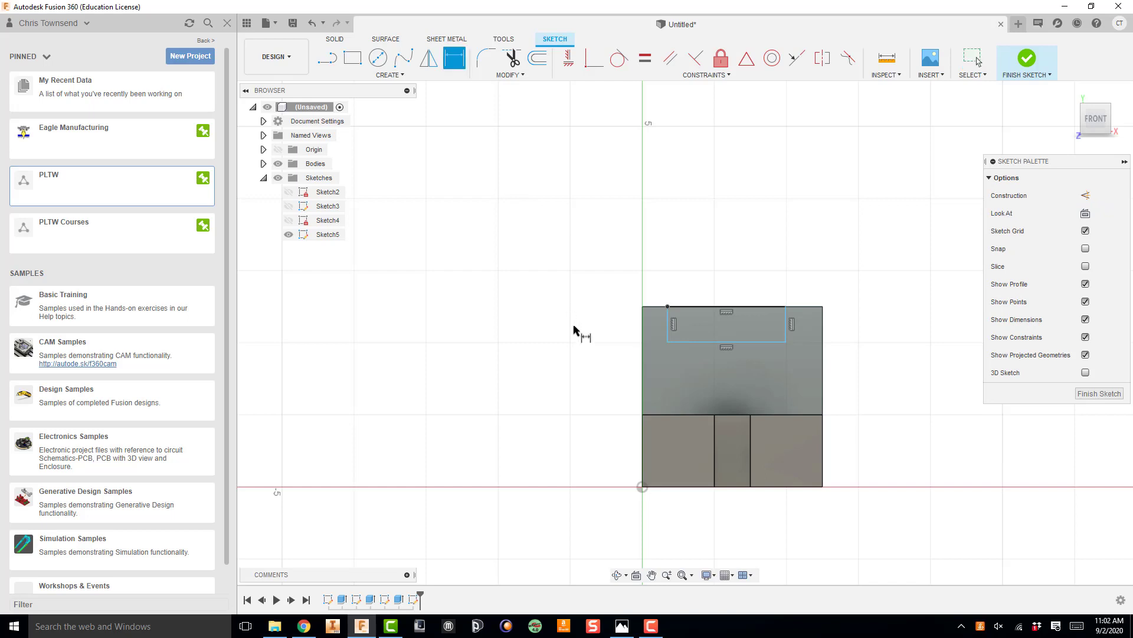
click(669, 324)
click(557, 322)
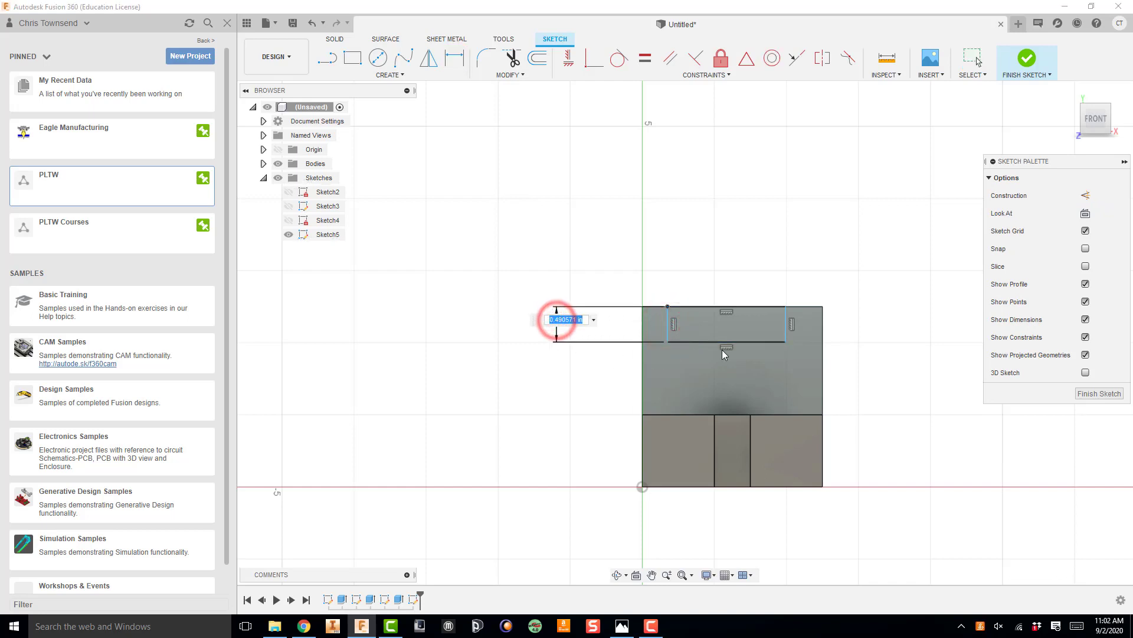
key(Return)
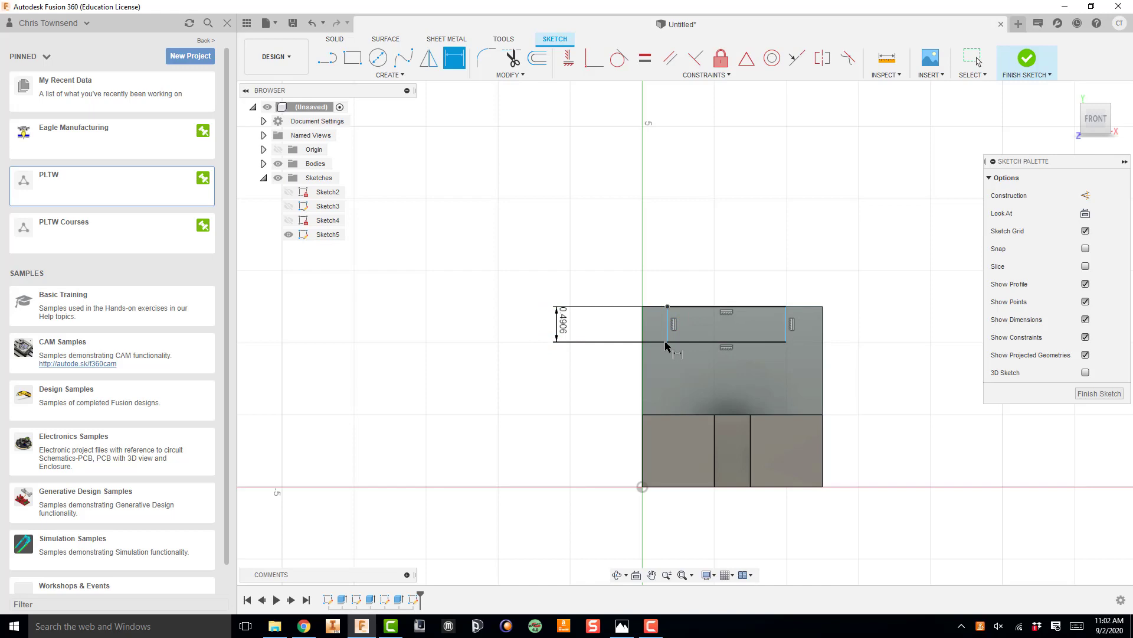
click(701, 341)
click(708, 369)
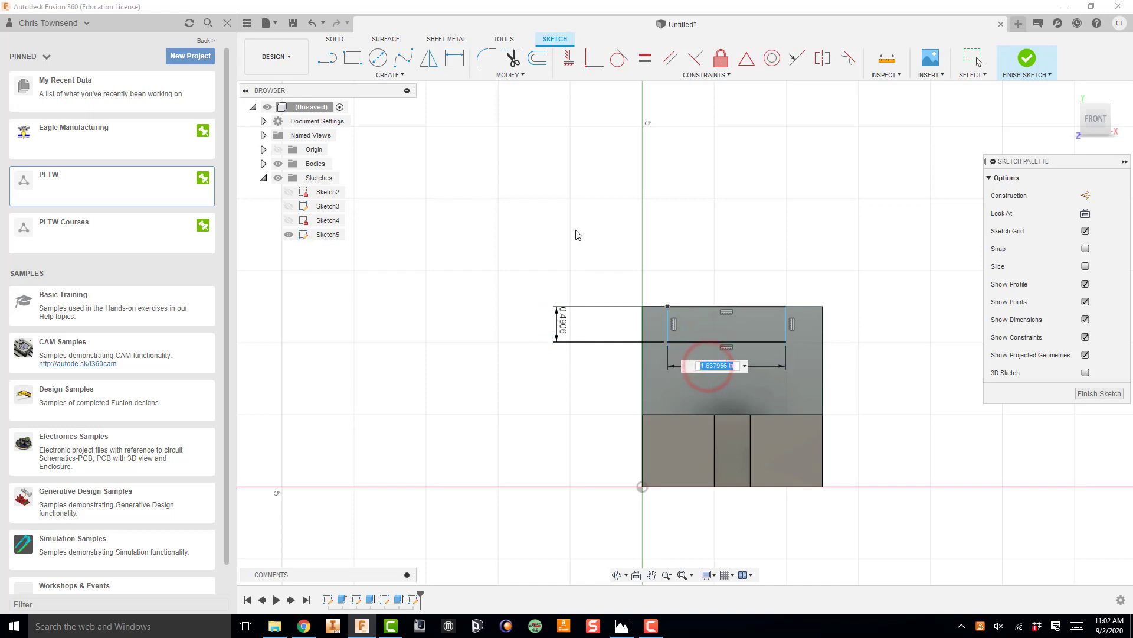
click(621, 627)
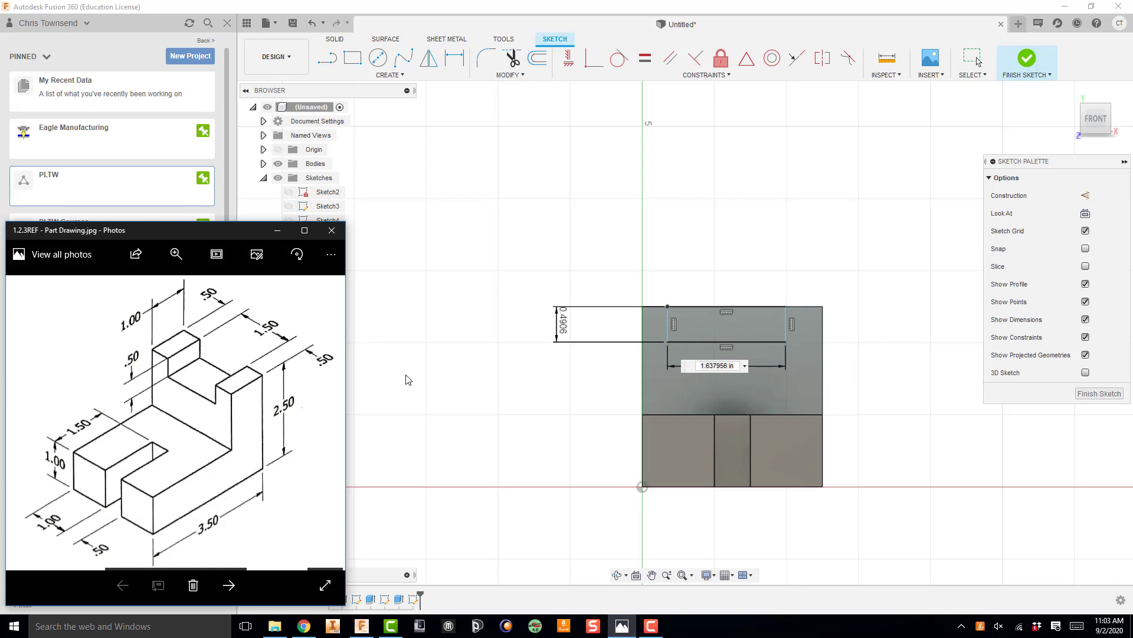
click(559, 322)
click(561, 323)
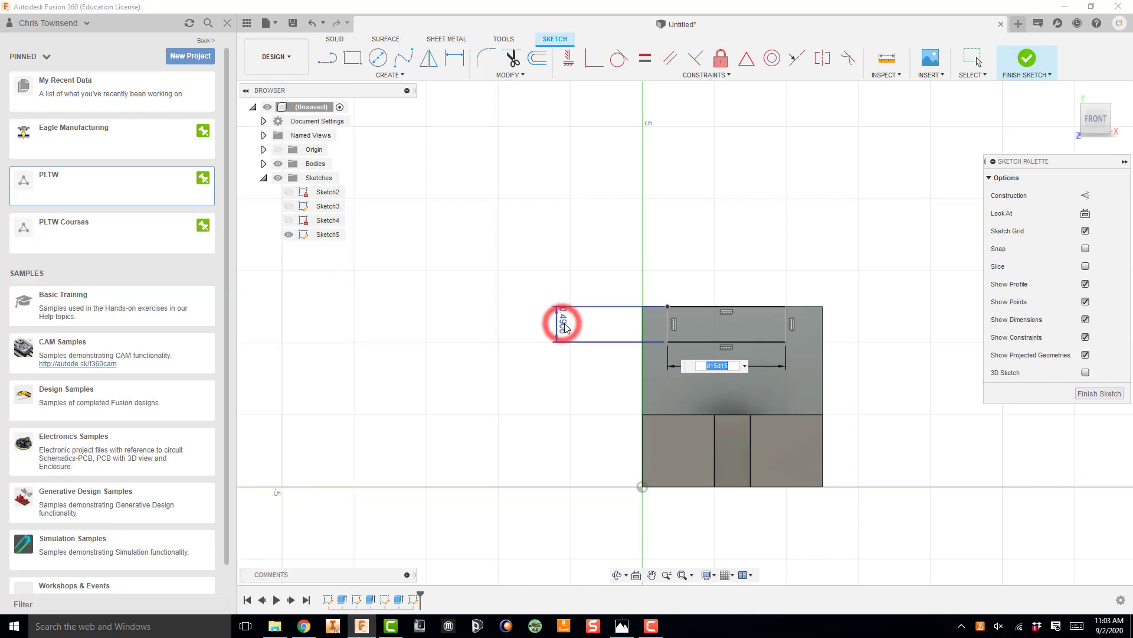
key(Escape)
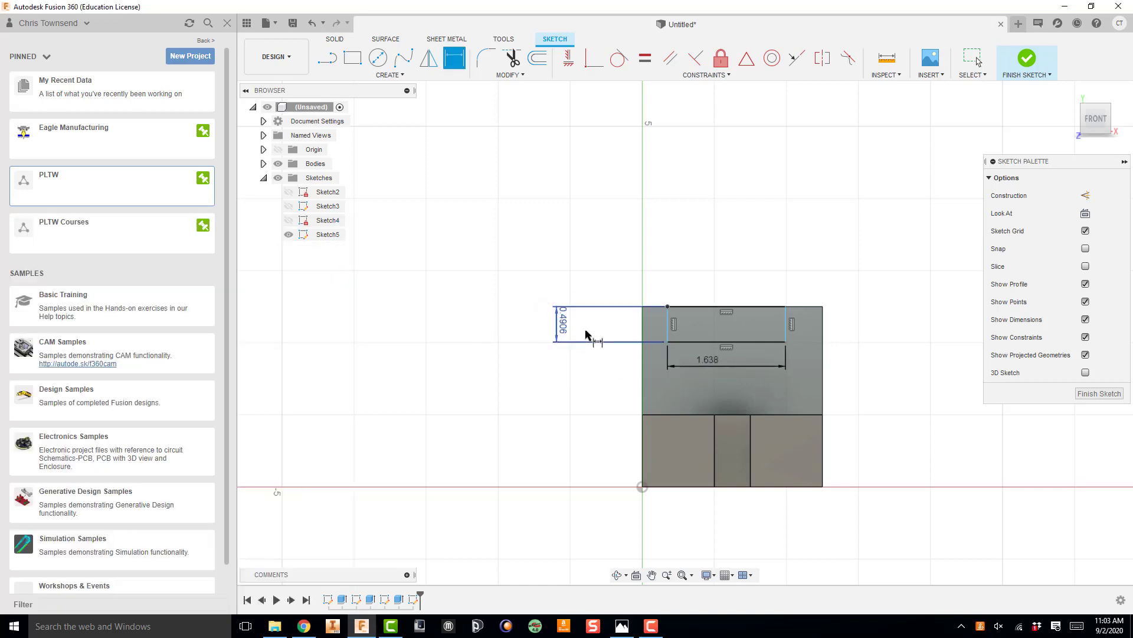
key(Escape)
Set the notch rectangle's height to 0.5 in and its width to 1.5 in
double_click(564, 325)
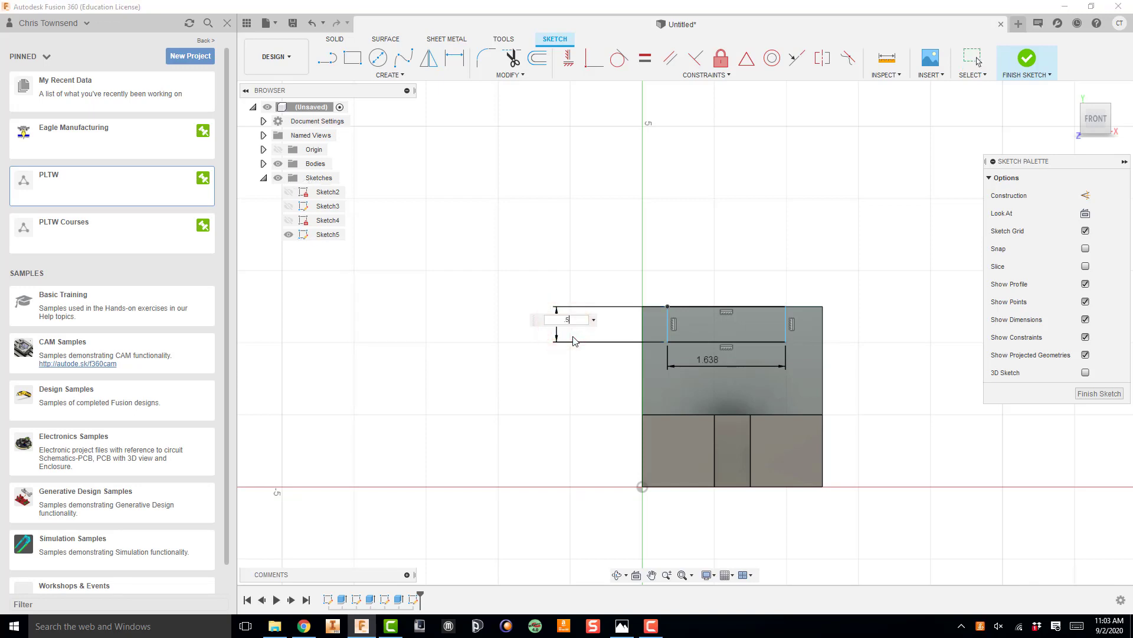
text(.5)
key(Return)
double_click(708, 361)
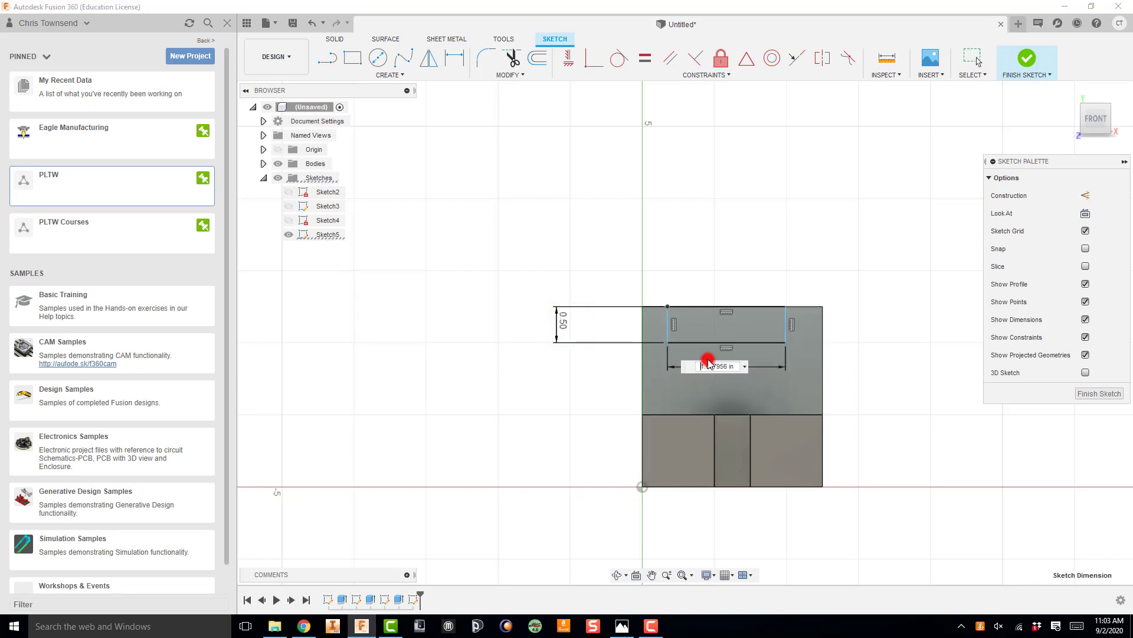
text(1.5)
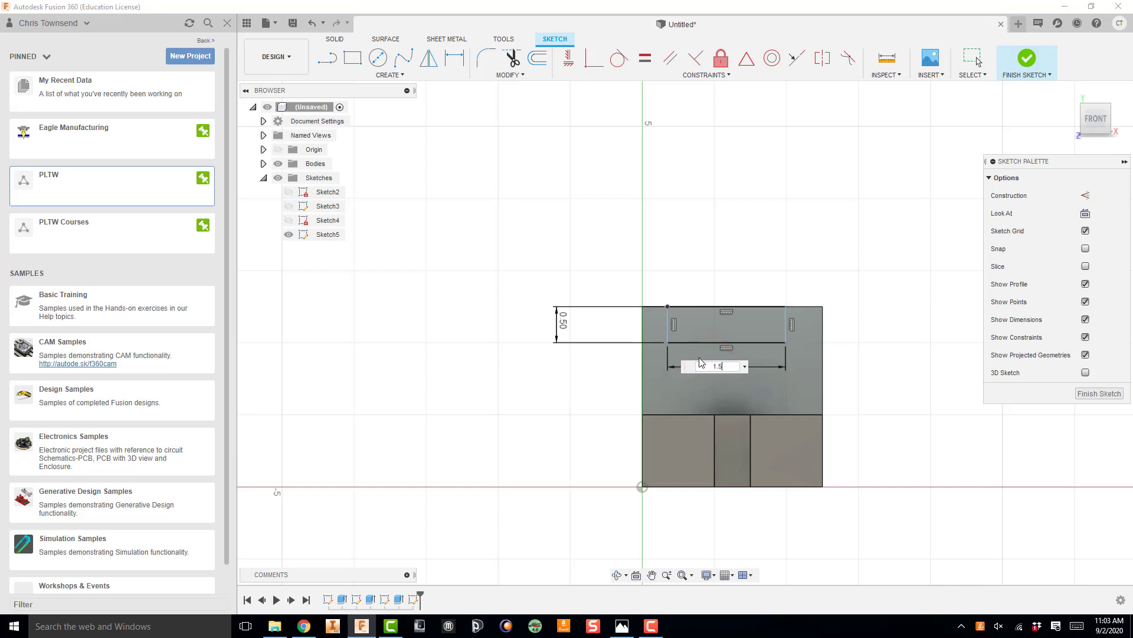
key(Return)
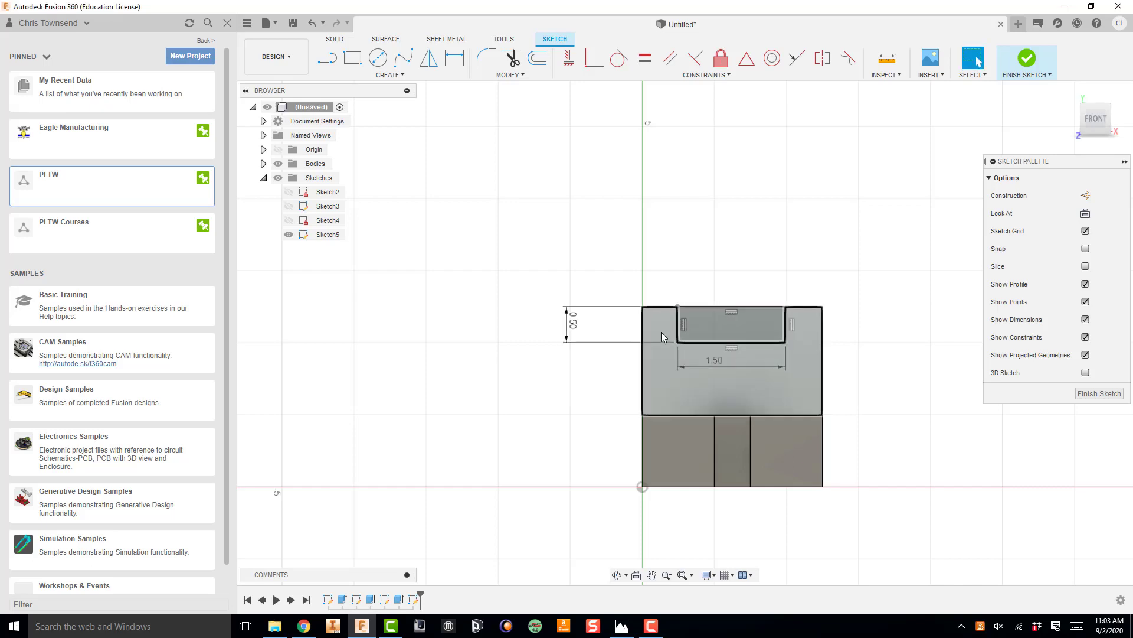
Check the part drawing, dimension the notch rectangle 0.50 in from the upright's left edge, and finish the sketch
click(622, 626)
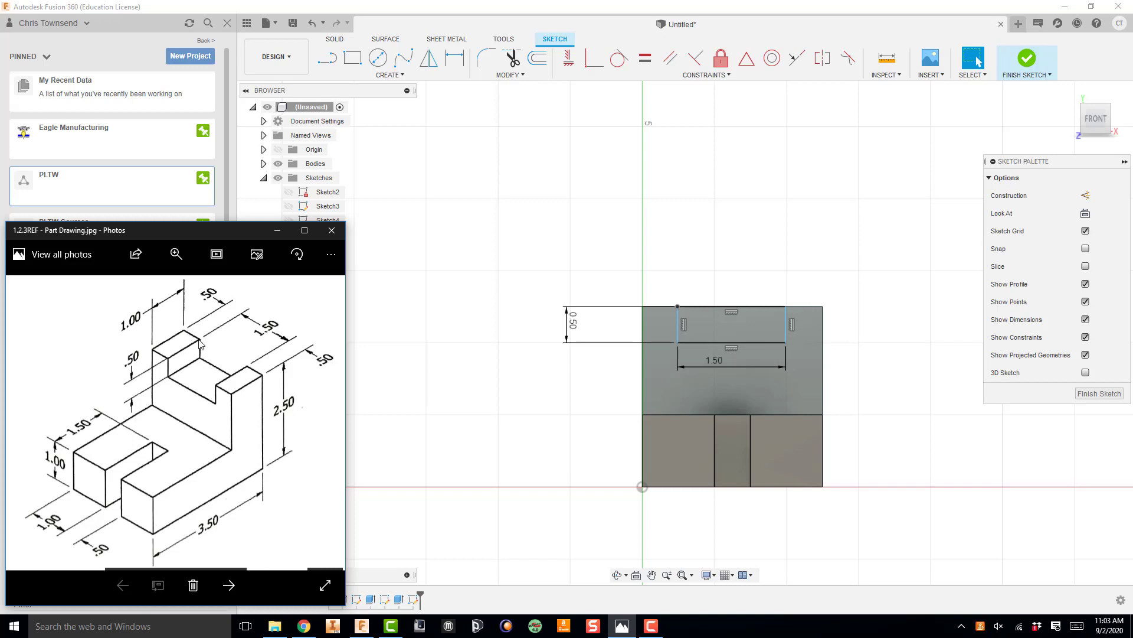
click(441, 314)
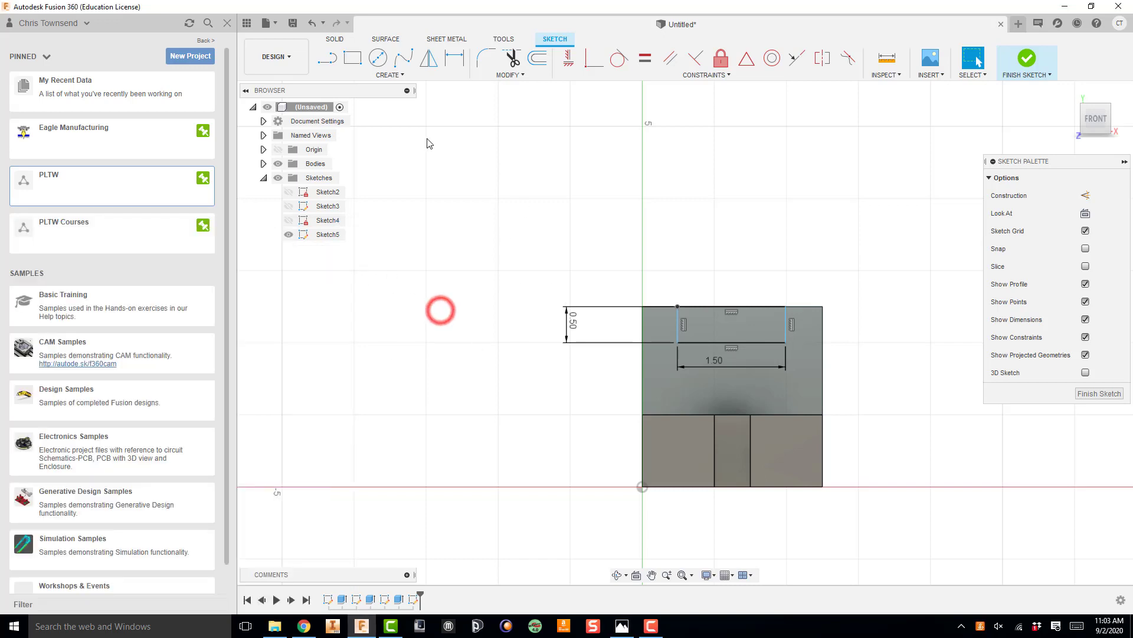
click(454, 59)
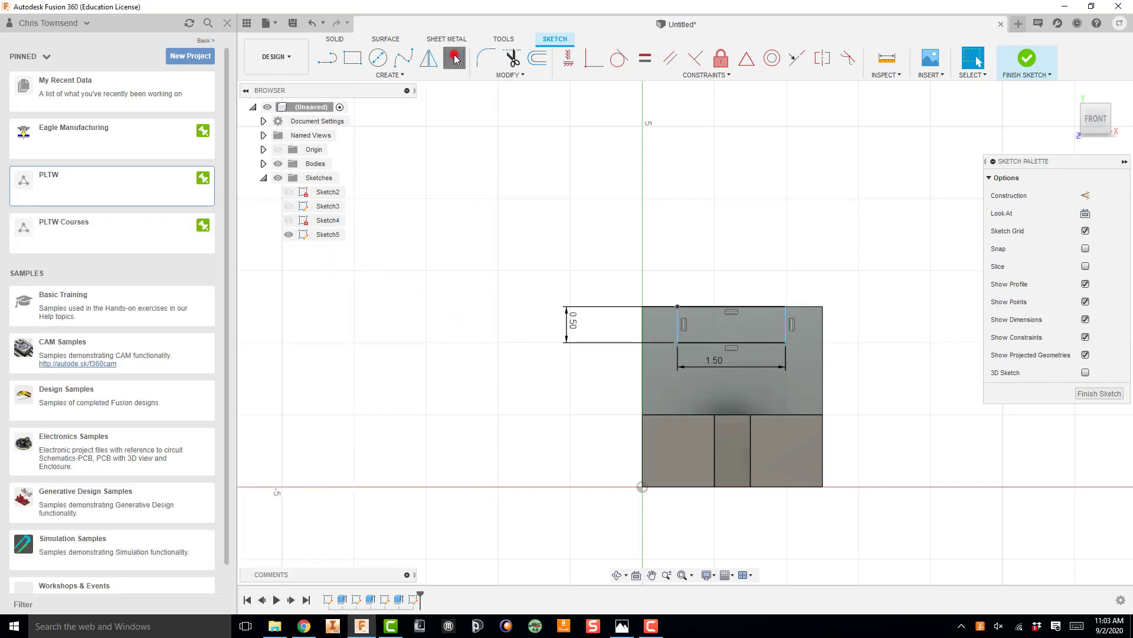
click(677, 327)
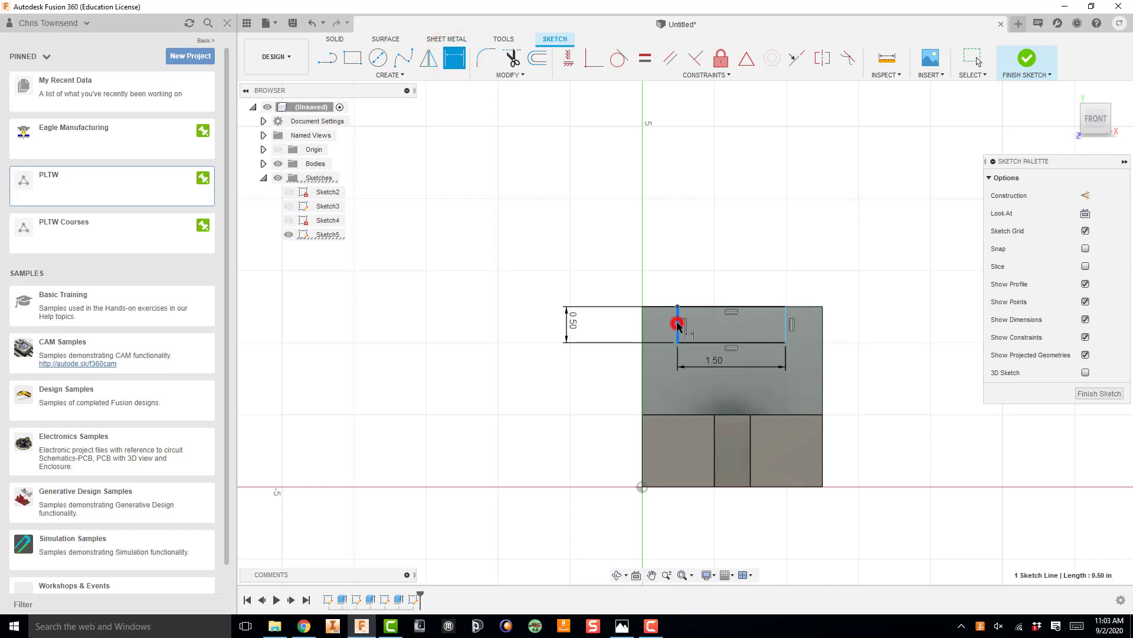
click(642, 325)
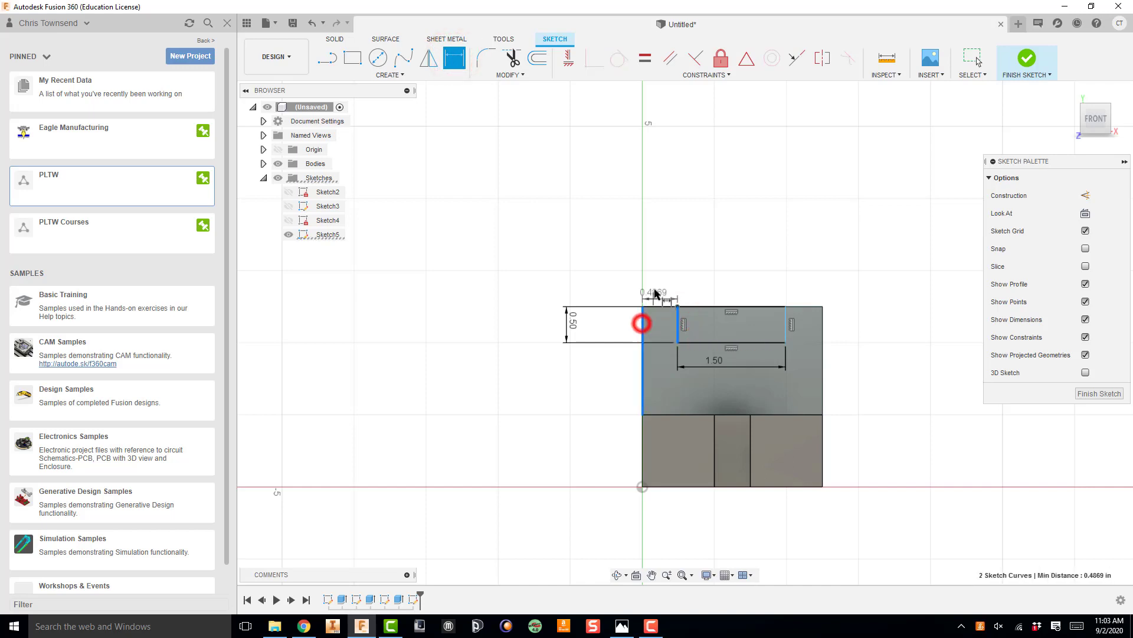
click(611, 252)
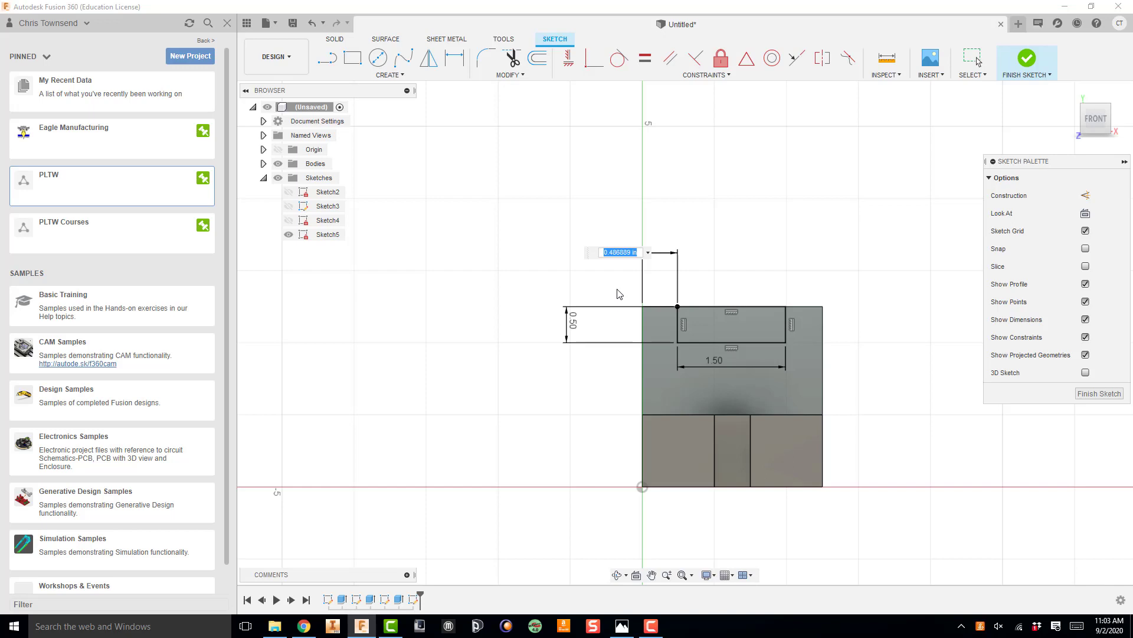
key(BackSpace)
key(Return)
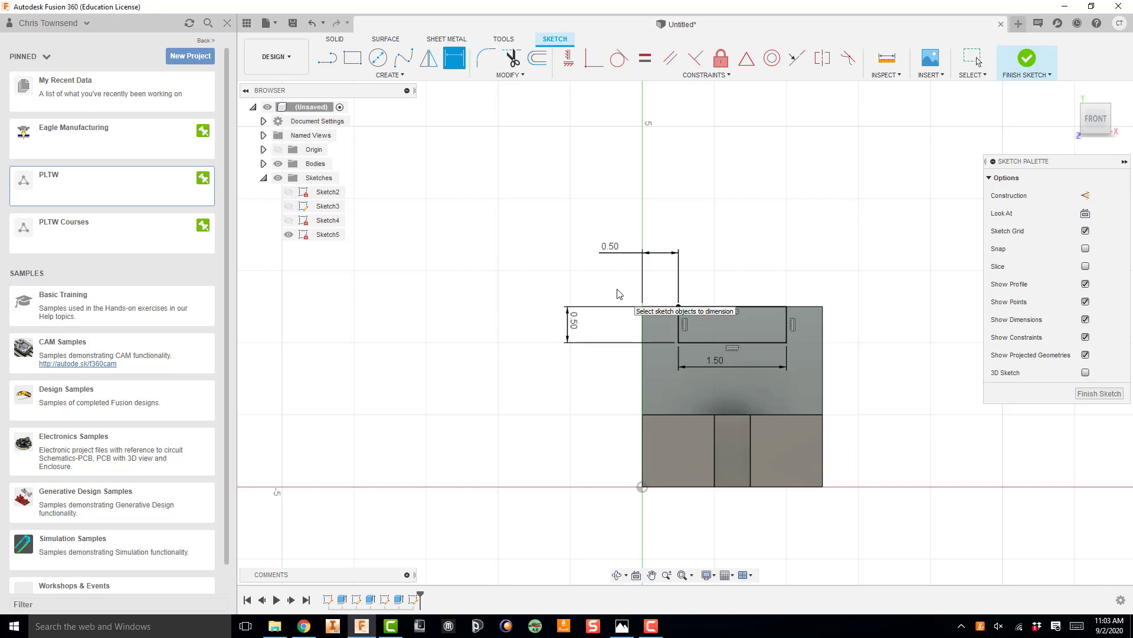
click(507, 317)
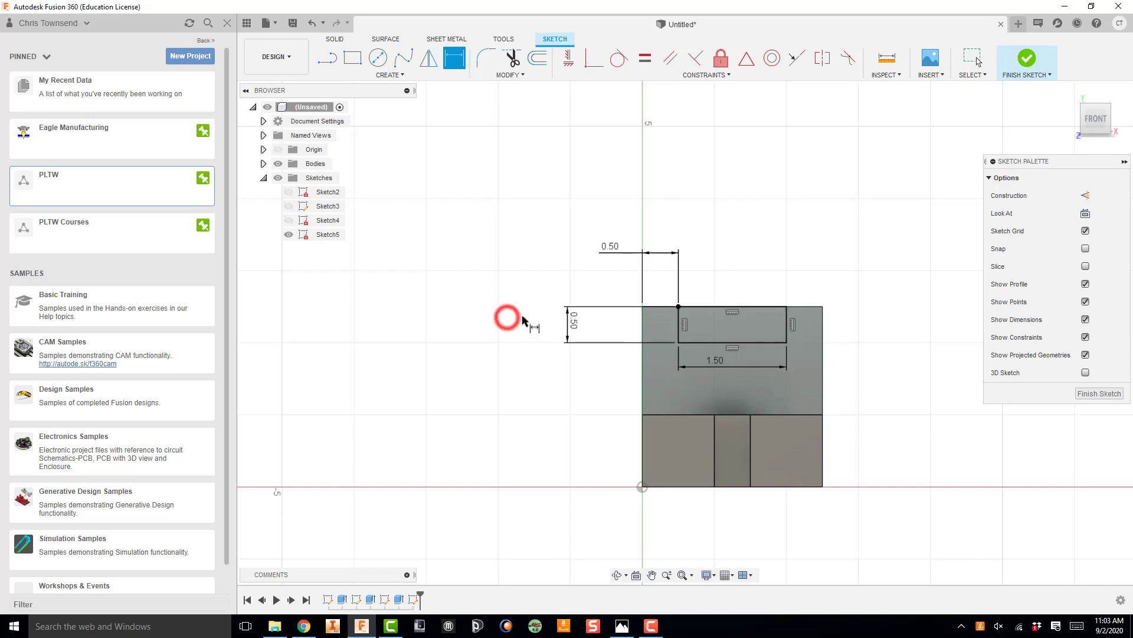
key(Escape)
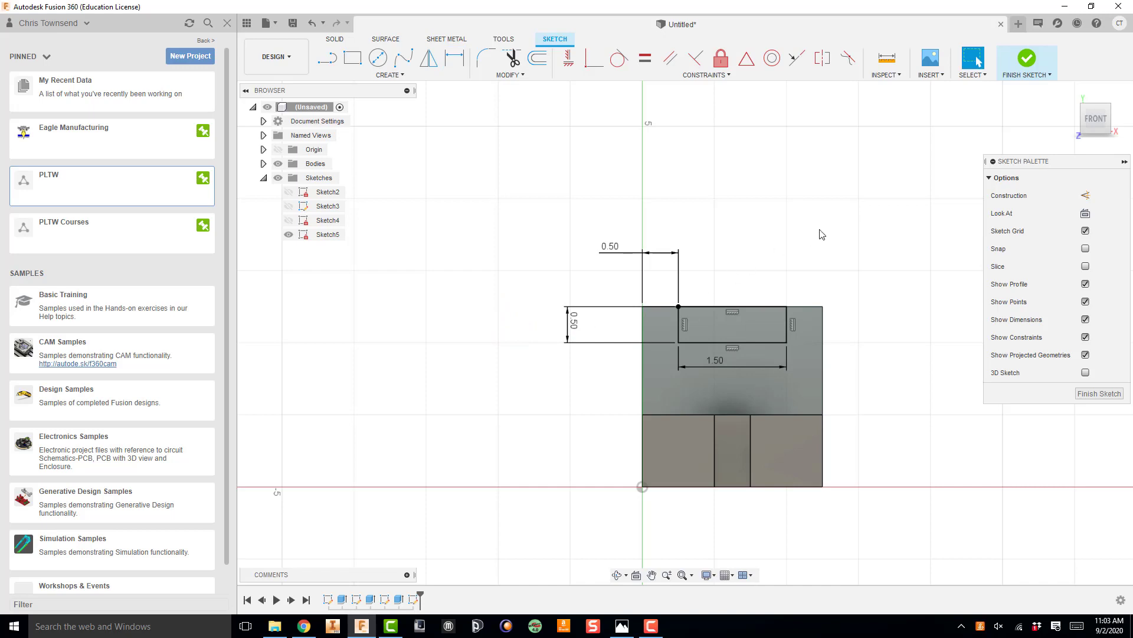
click(1026, 59)
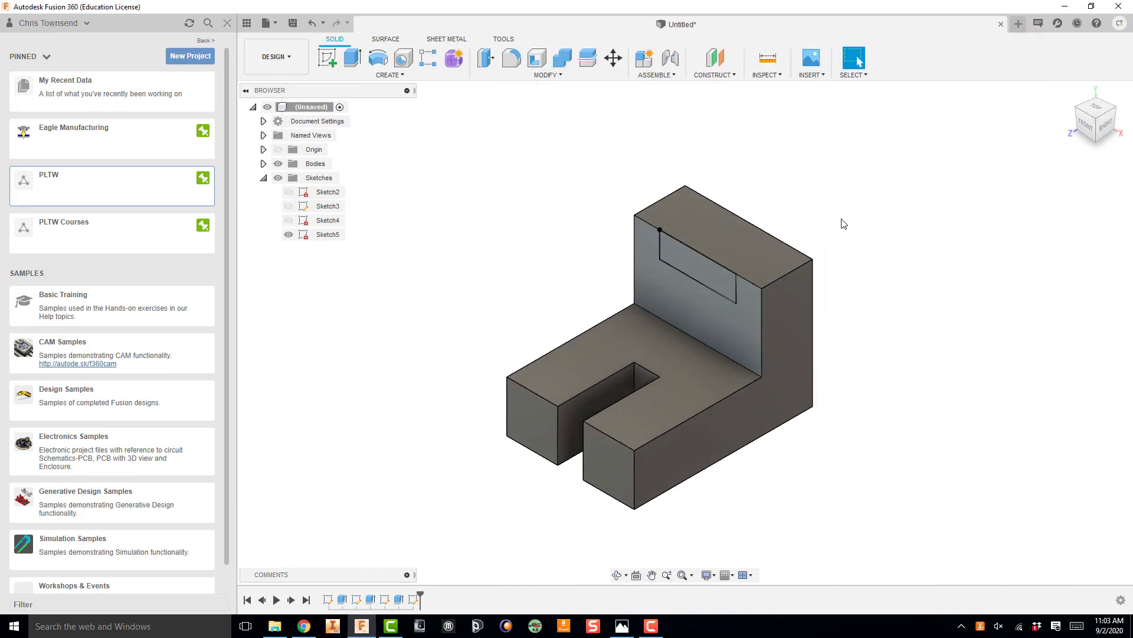
Extrude the notch rectangle backward as a Cut with the extent set to All, through the upright
key(e)
click(689, 257)
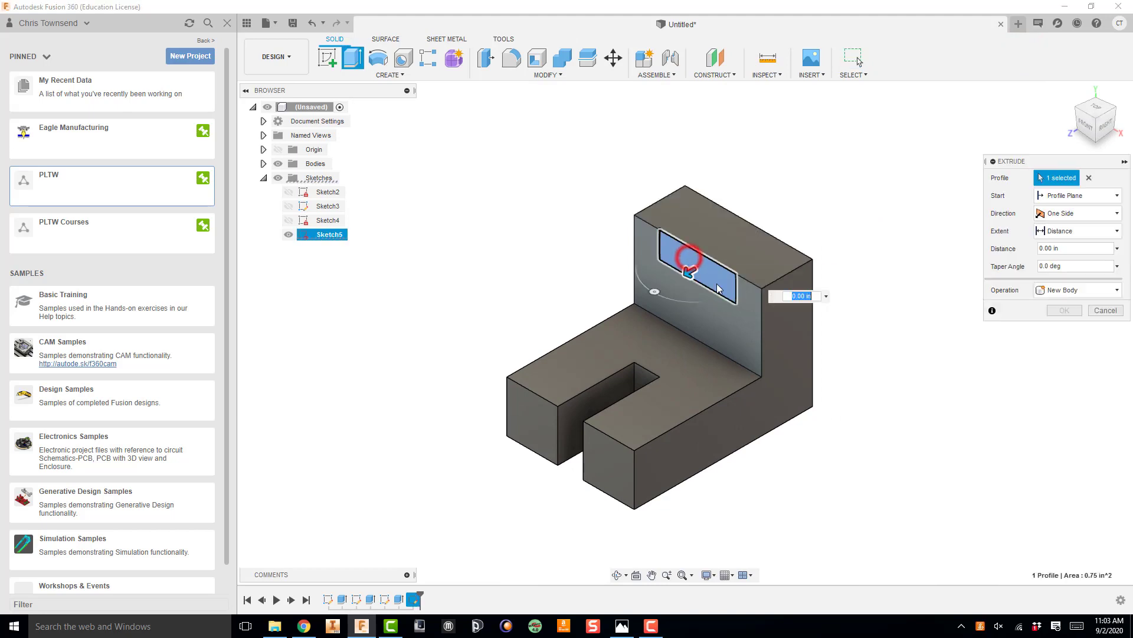
drag(687, 272, 731, 248)
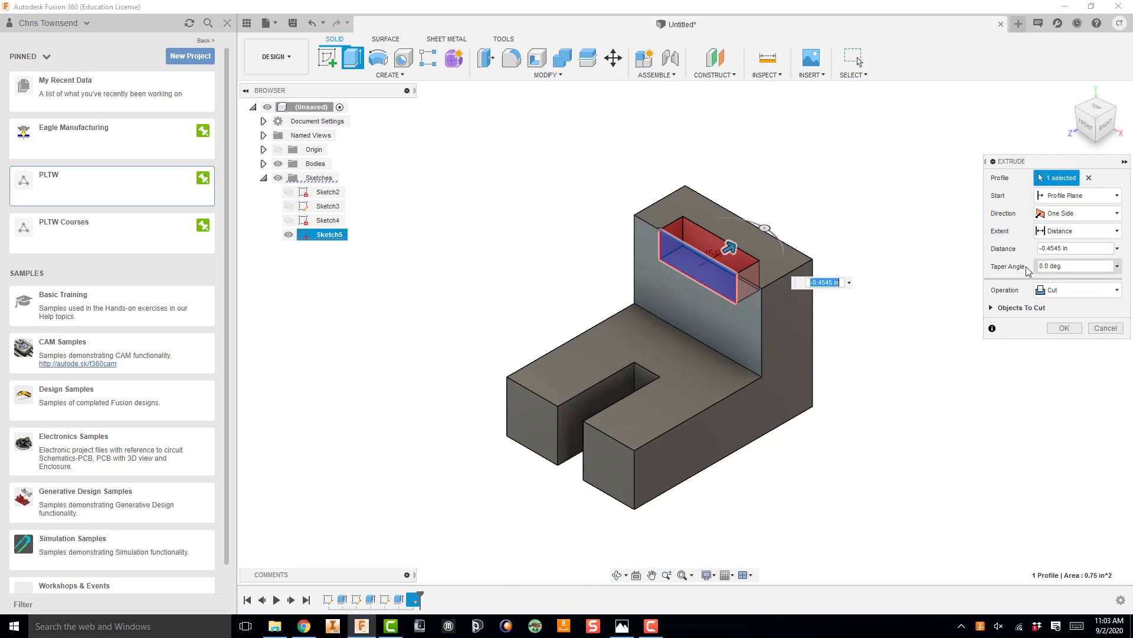
click(1054, 232)
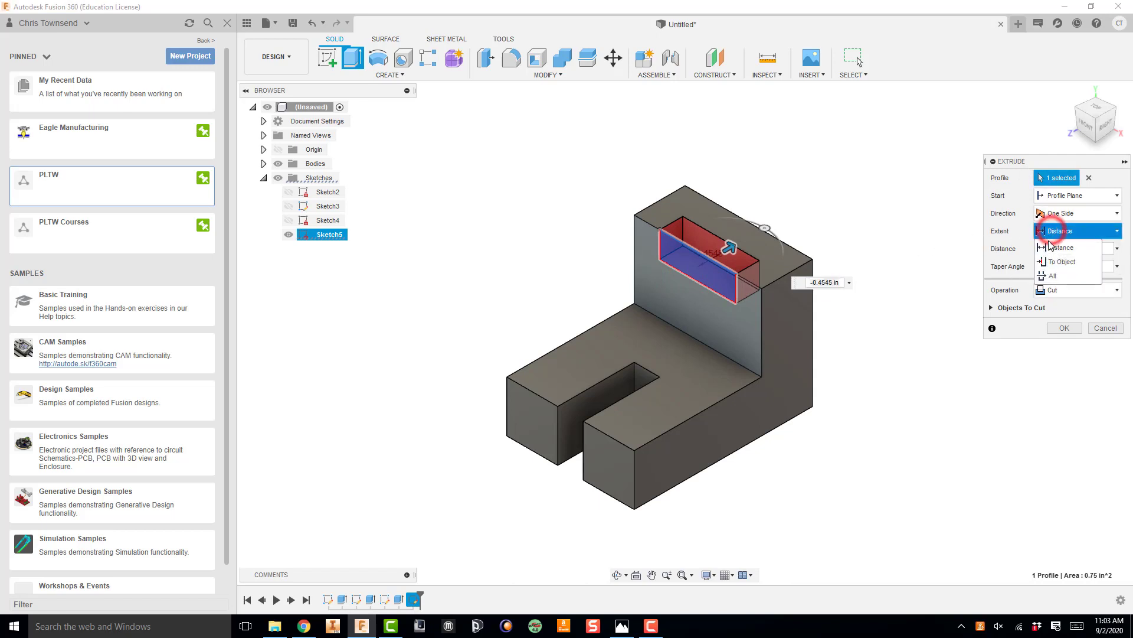
click(1056, 277)
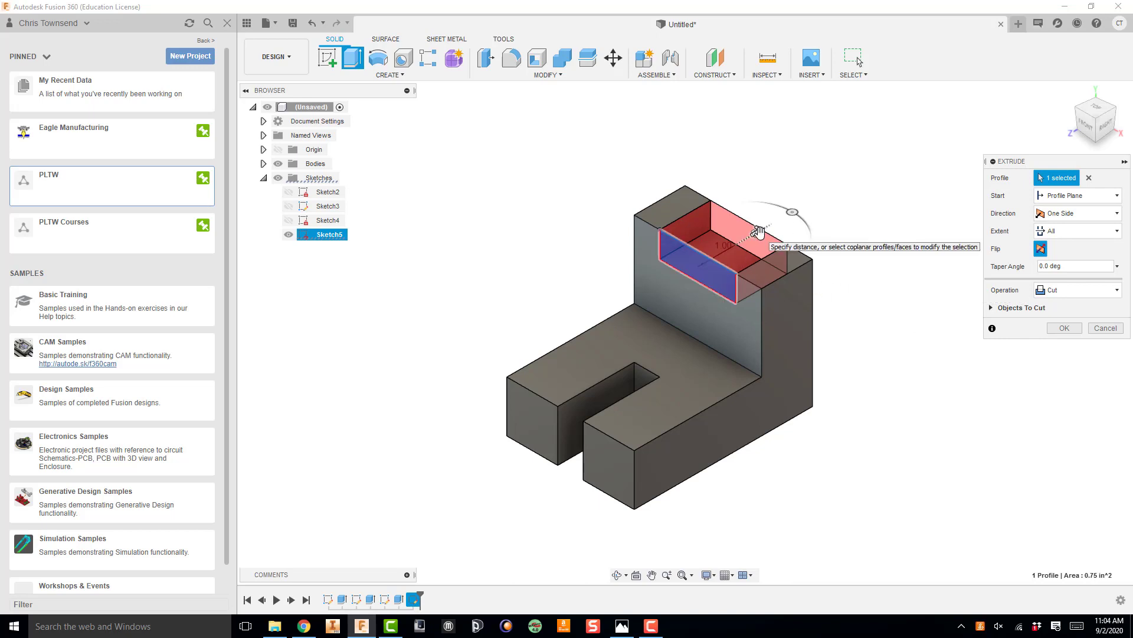
click(1063, 328)
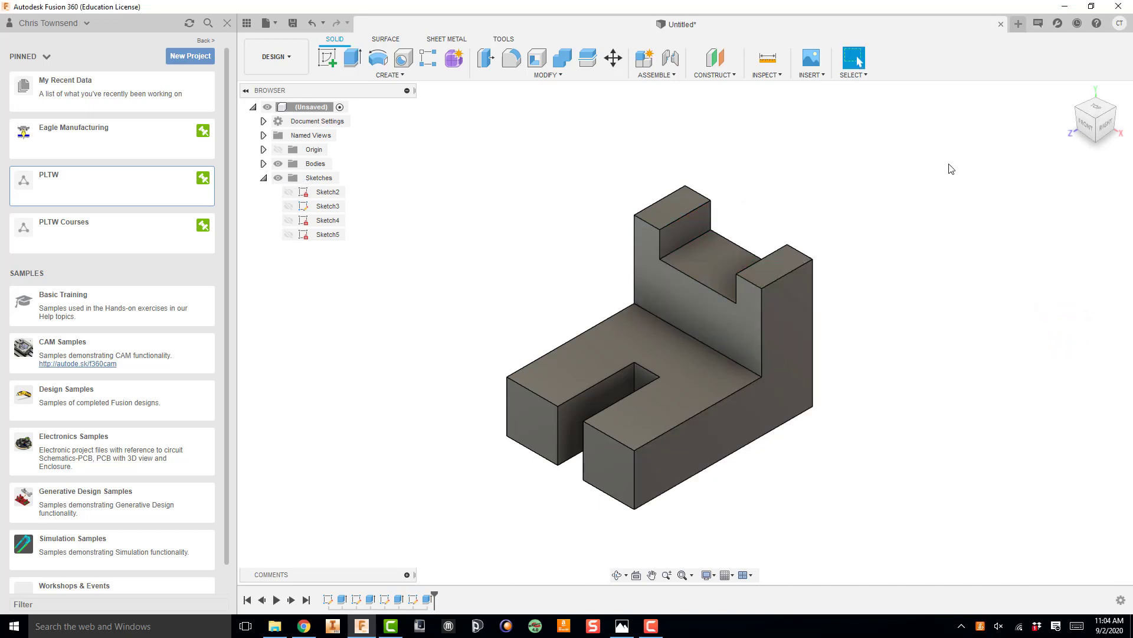
Compare the model with the part drawing and examine it from the front, top, right and isometric views
click(621, 627)
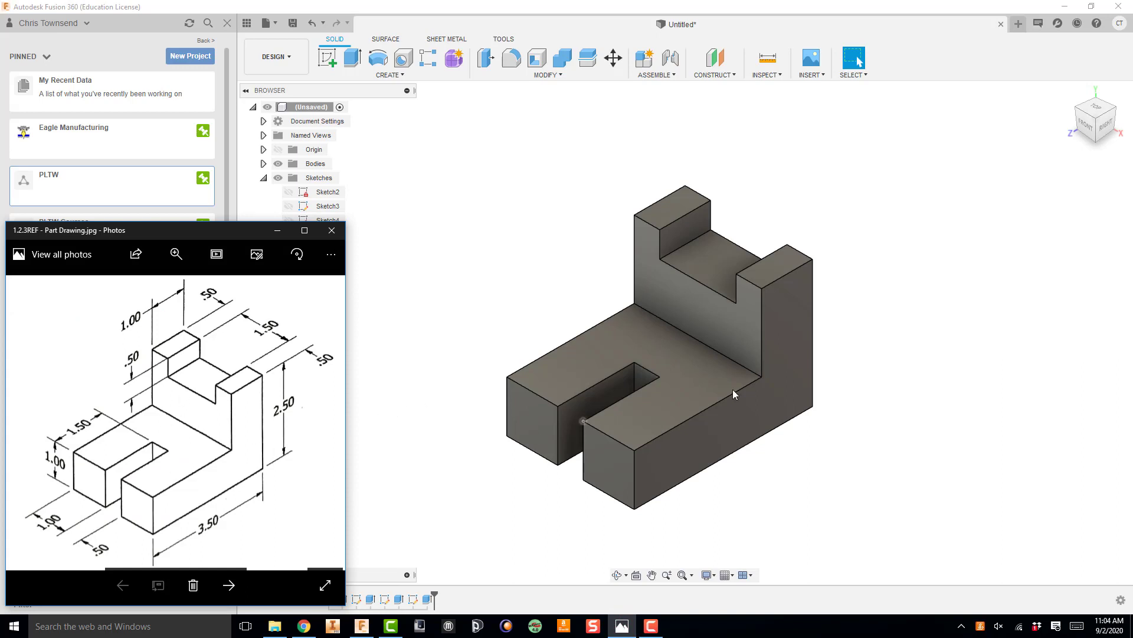
click(1086, 127)
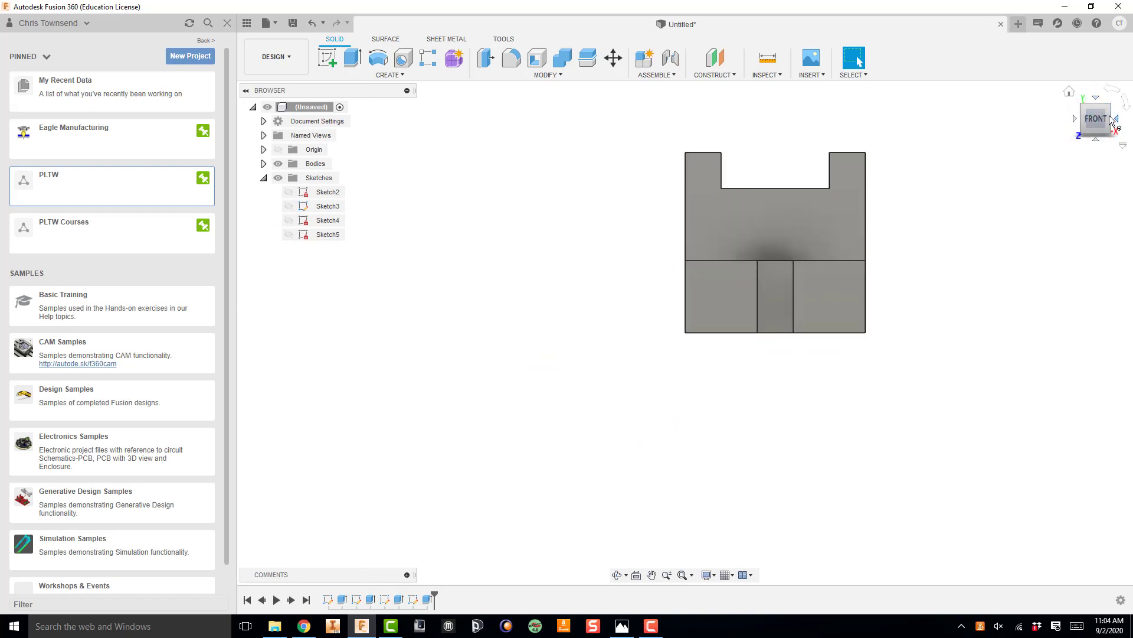
click(1109, 121)
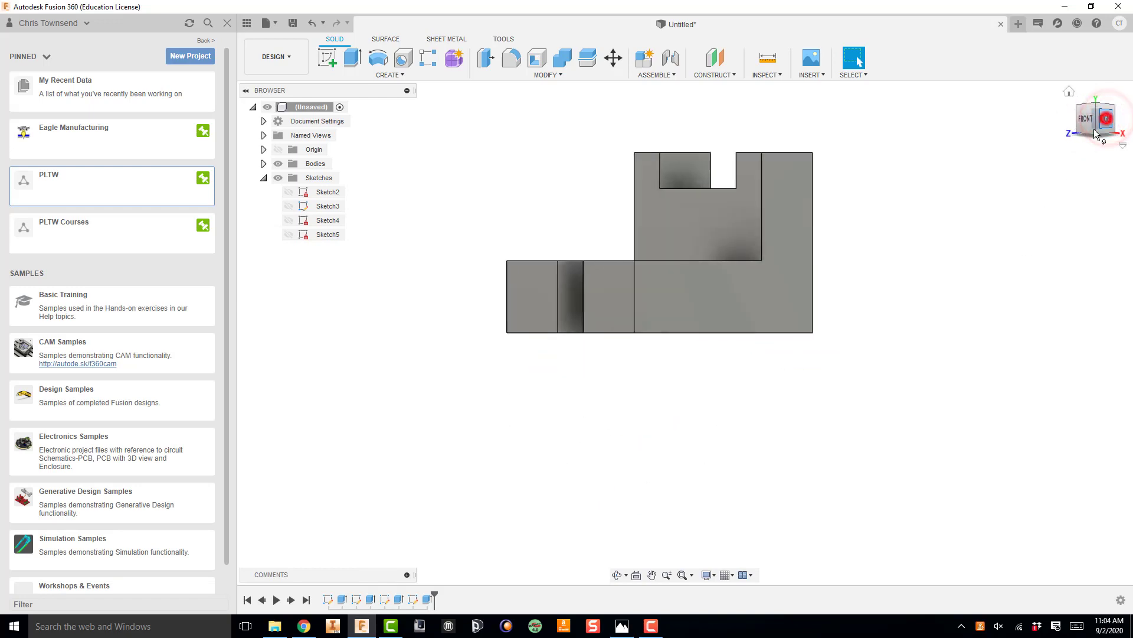
click(1097, 110)
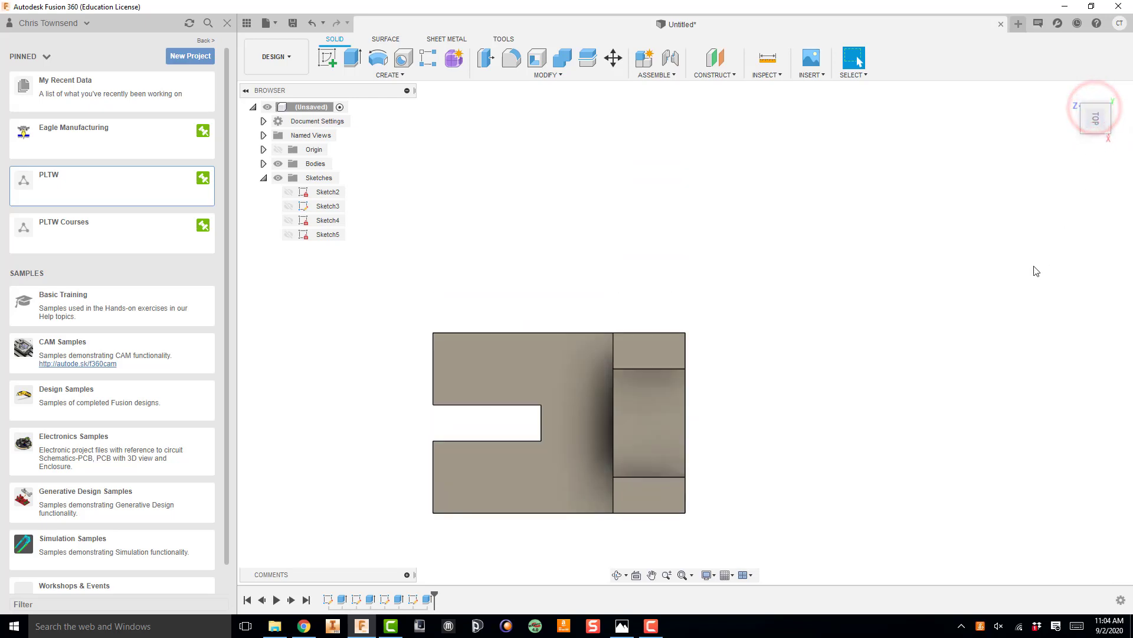
click(1094, 133)
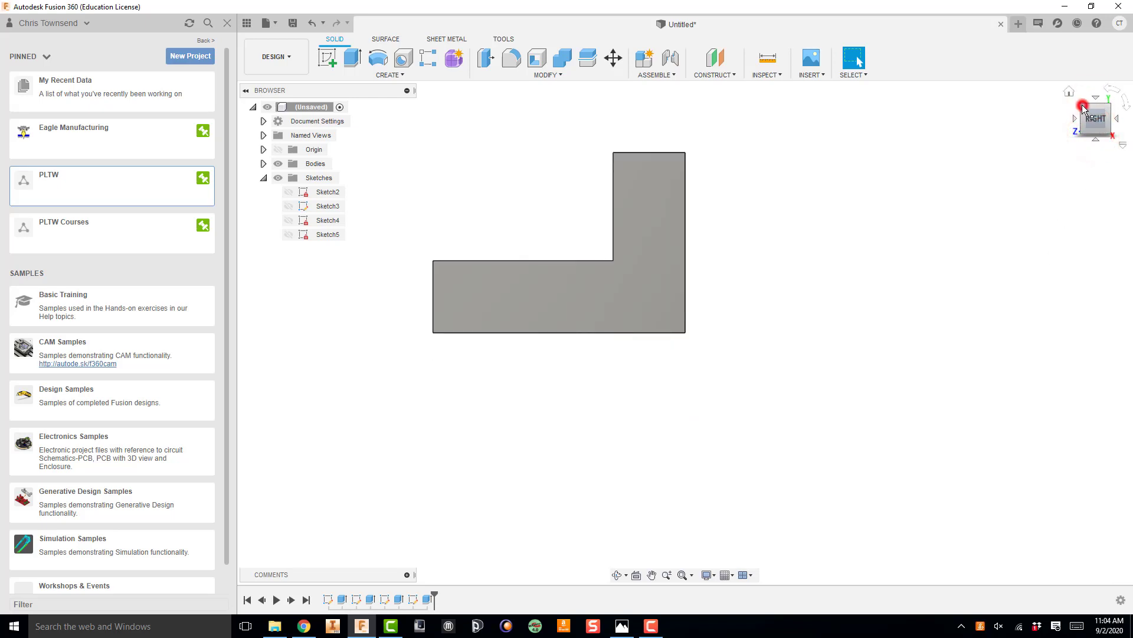
click(1080, 108)
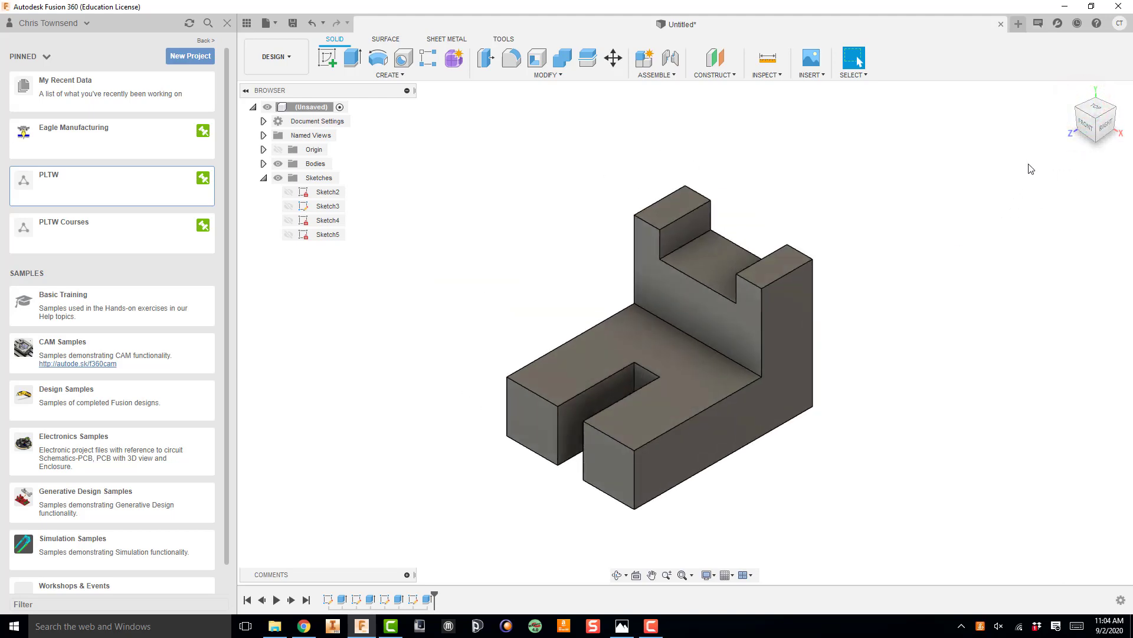
click(1104, 127)
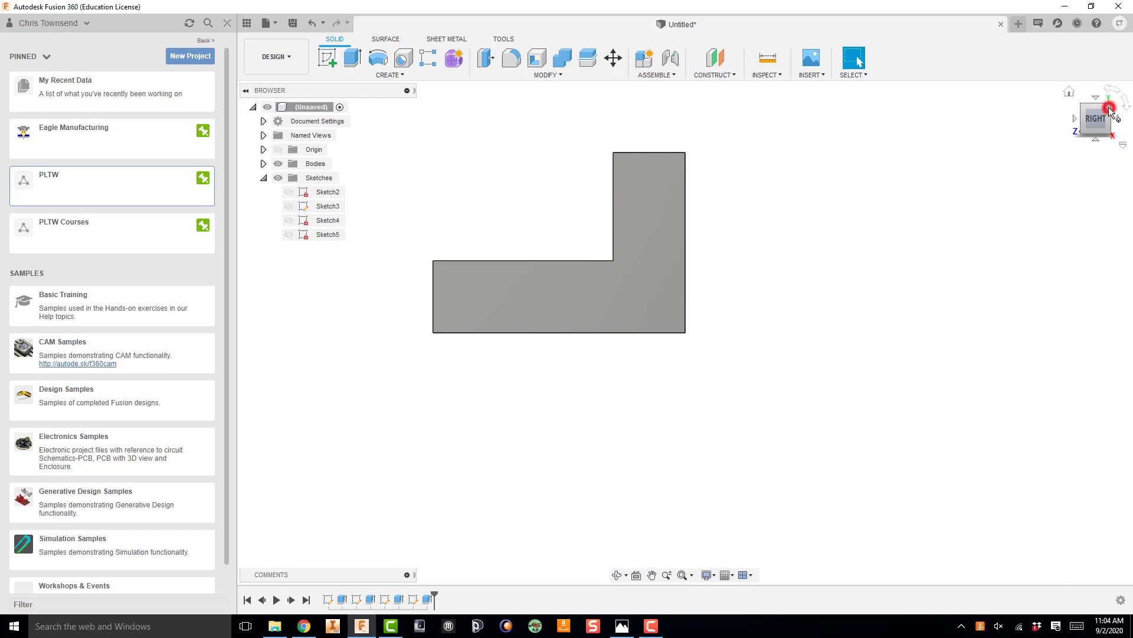
click(1112, 112)
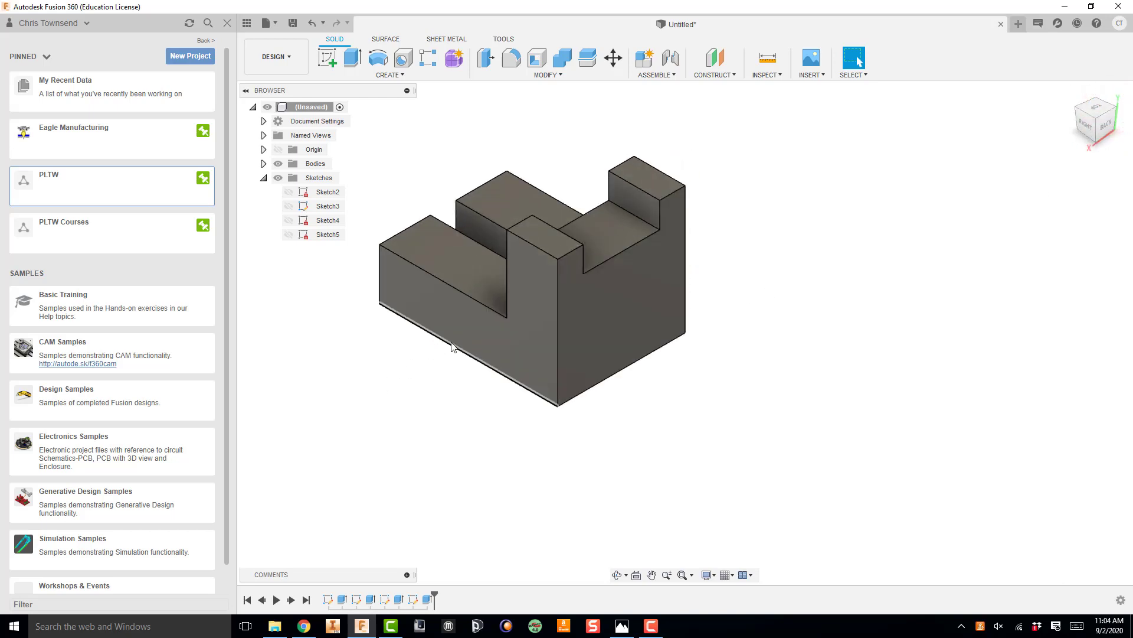
Set the view facing the L-shaped side profile as the Front view and return to an isometric view
right_click(1092, 125)
click(1088, 126)
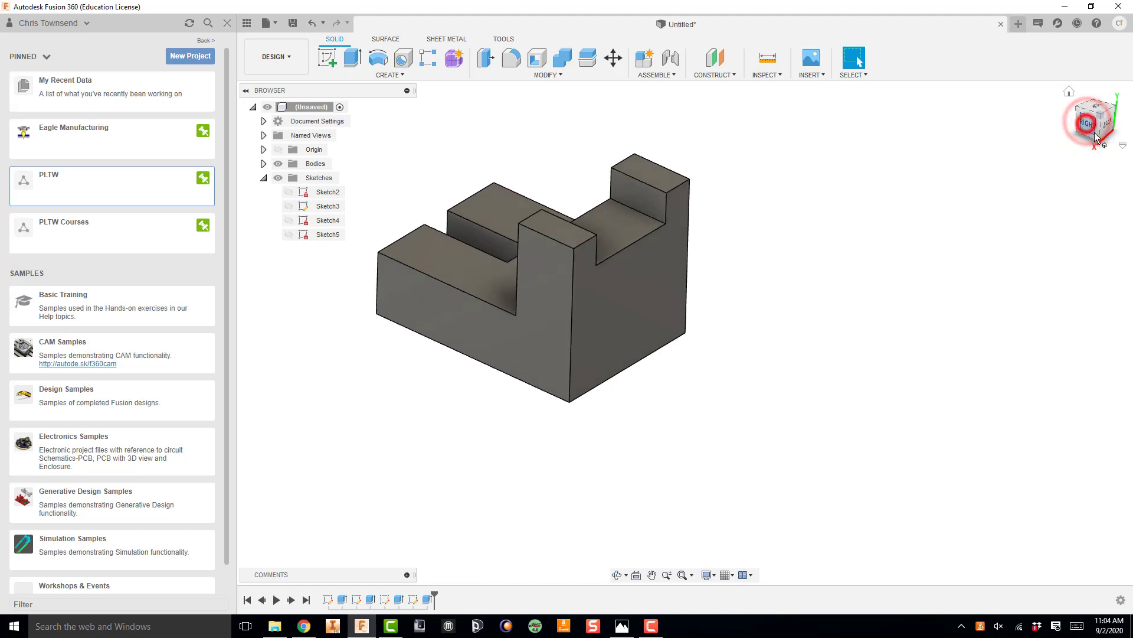
right_click(1092, 121)
click(1052, 193)
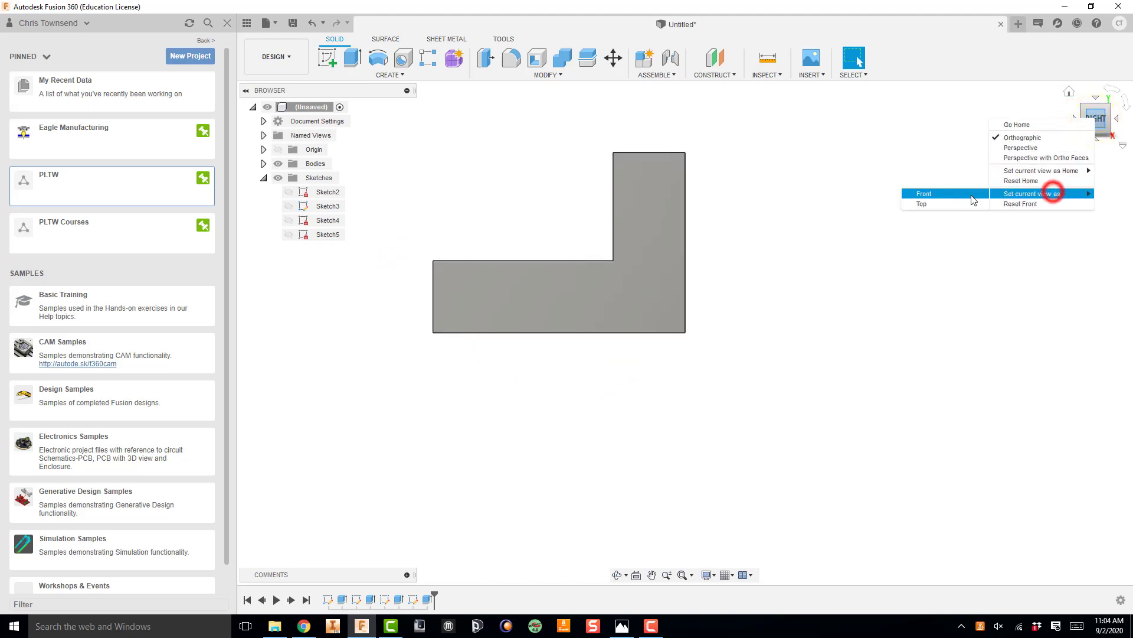
click(963, 193)
click(944, 147)
click(1108, 110)
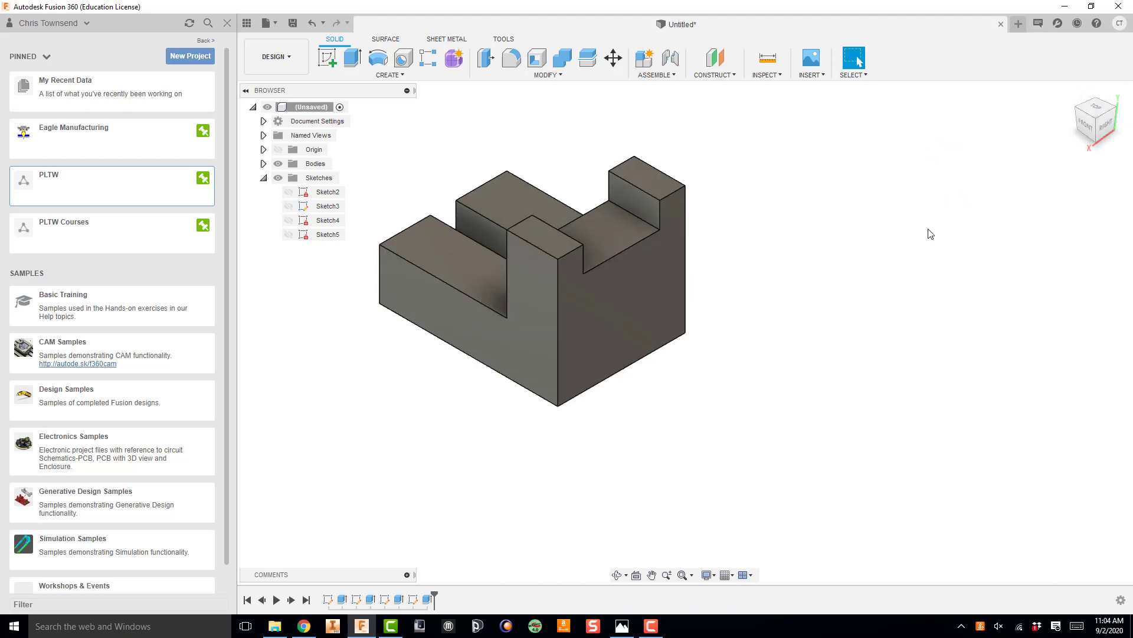
Set the view facing the slotted and notched end as the Front view
mouse_move(1086, 124)
mouse_down()
mouse_move(1099, 123)
mouse_move(1088, 117)
mouse_up()
click(1086, 117)
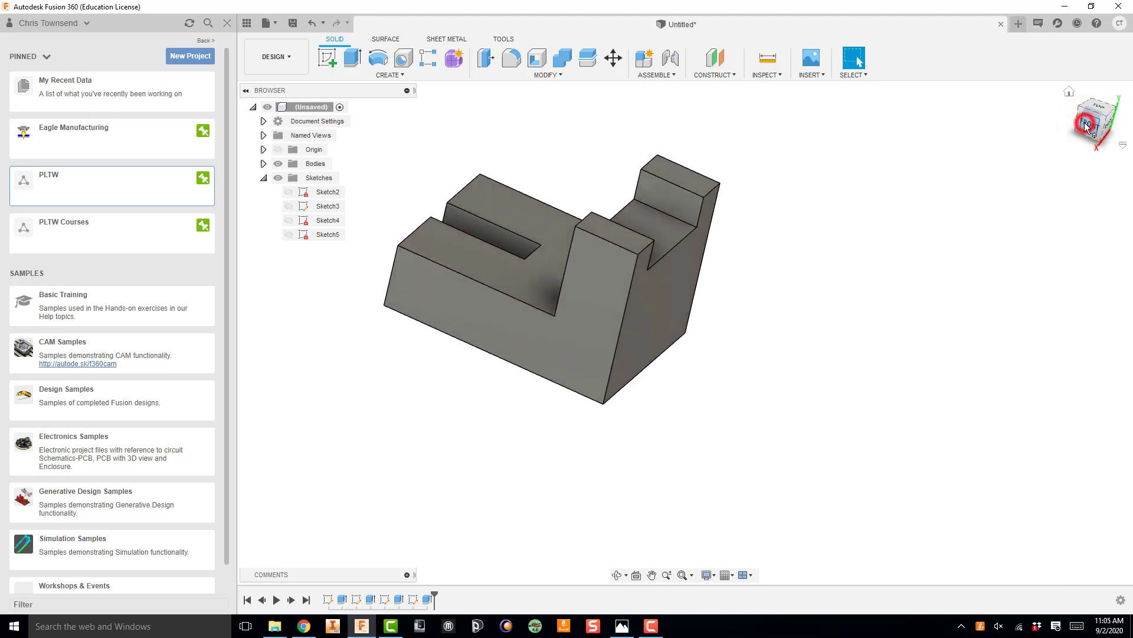
click(1083, 118)
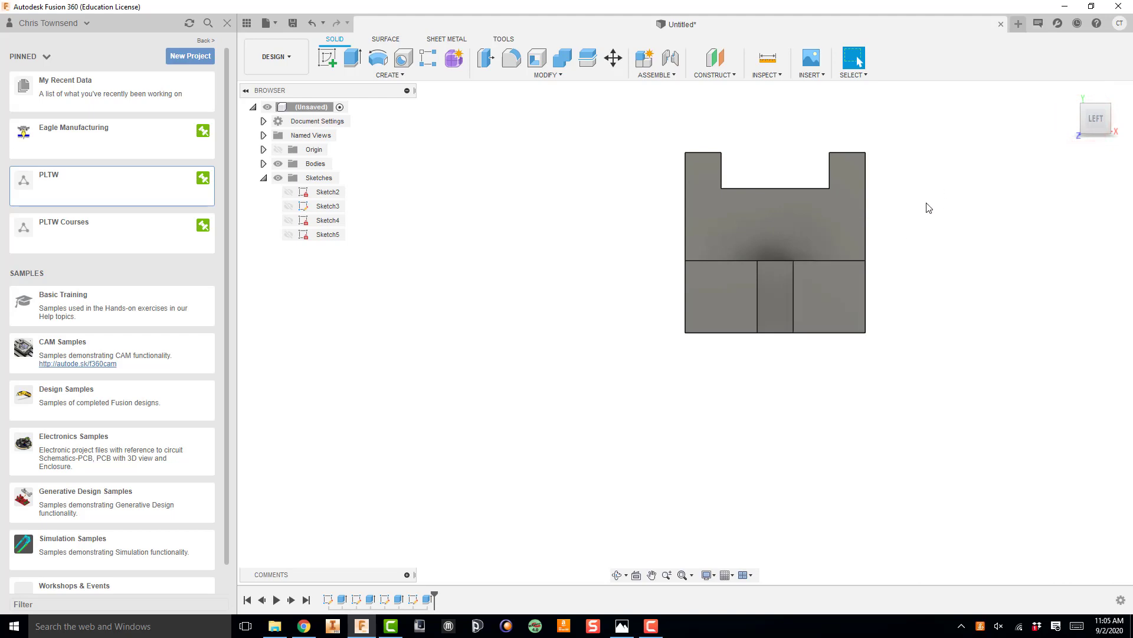
middle_drag(928, 208, 805, 248)
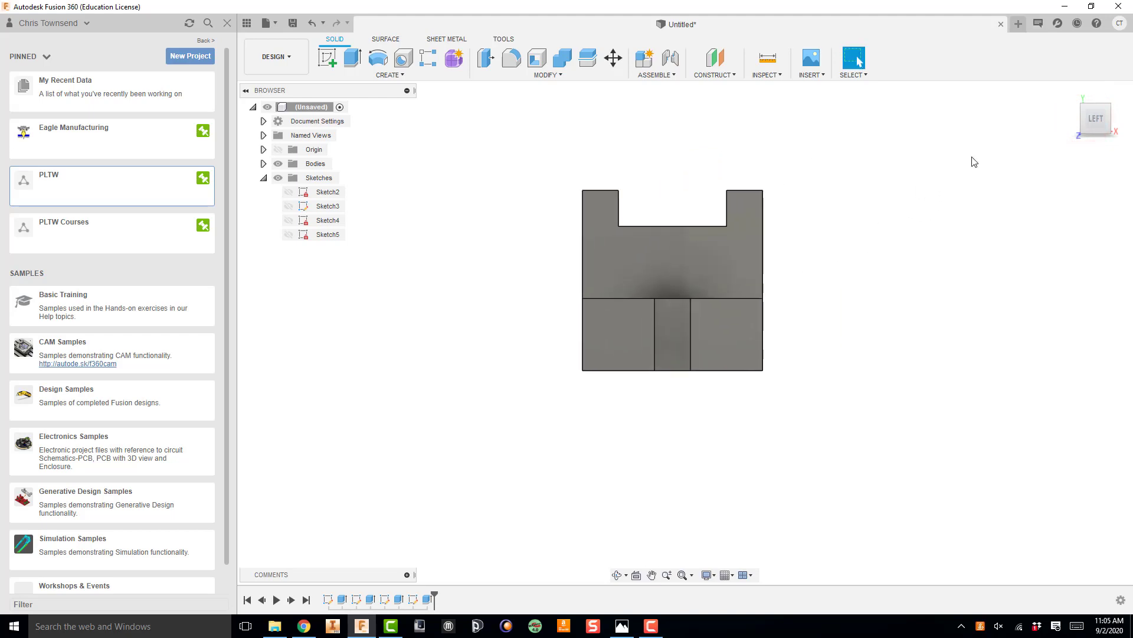
right_click(1093, 121)
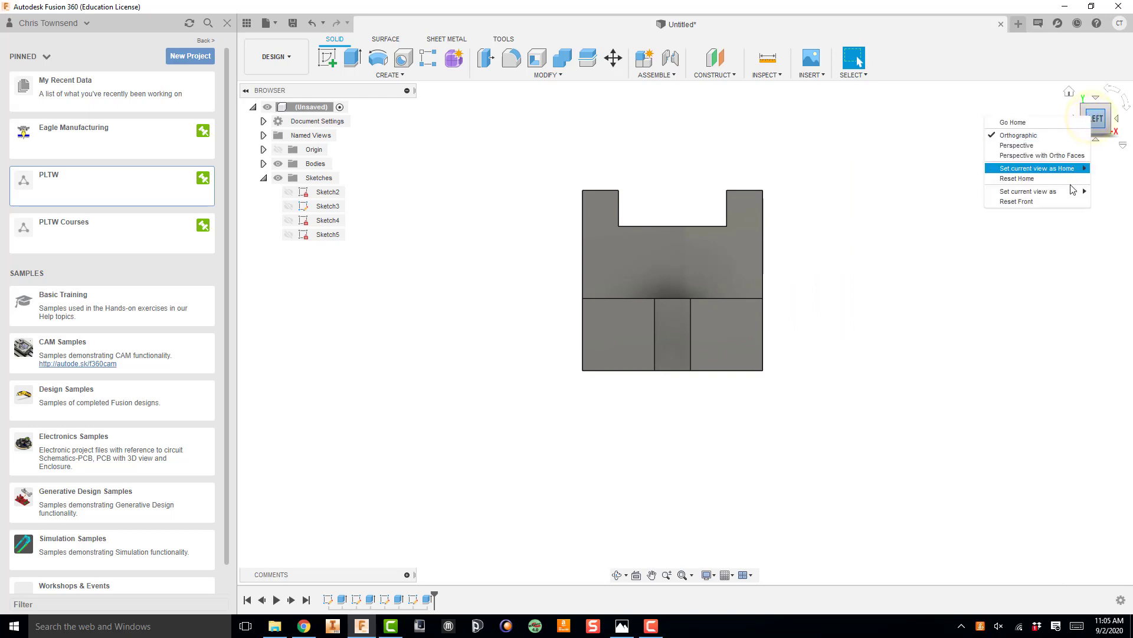
mouse_move(1067, 195)
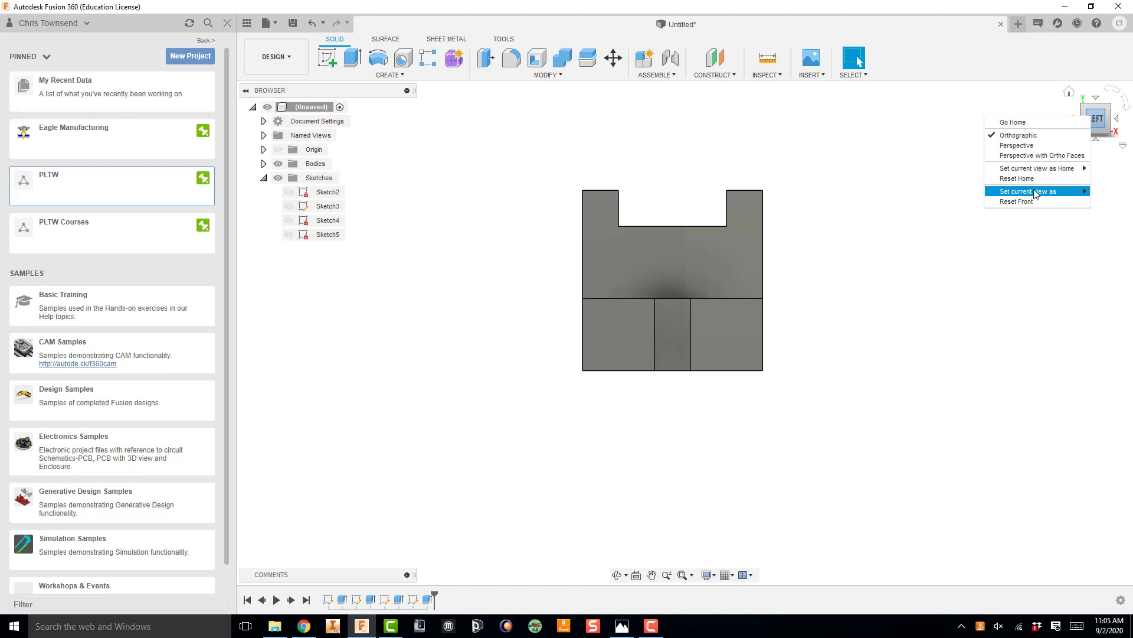
click(957, 193)
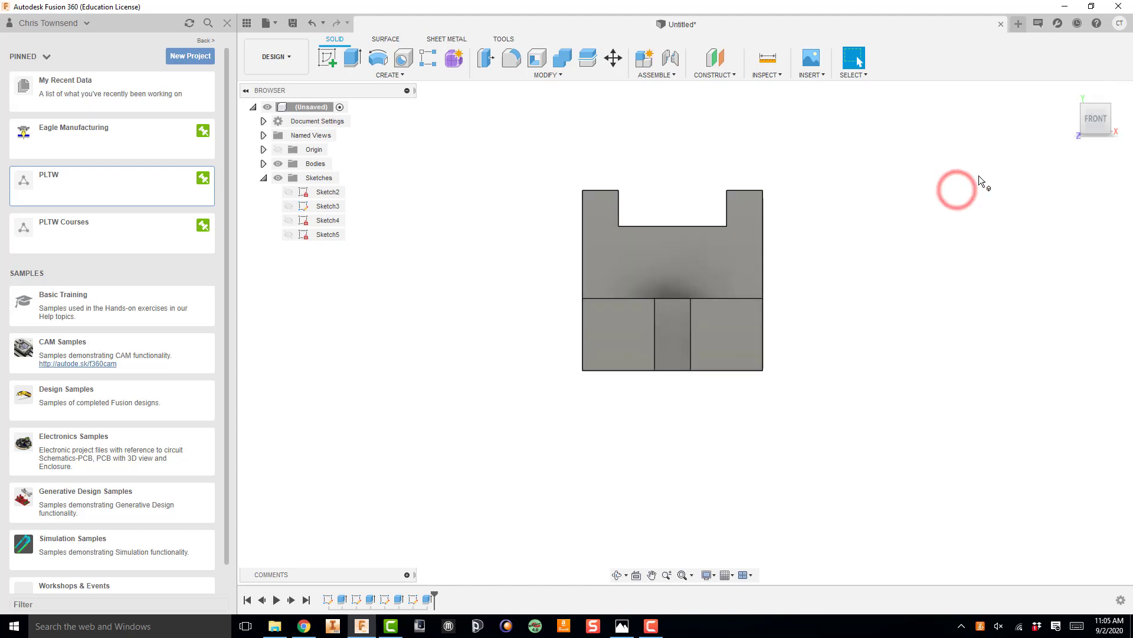
Set the isometric view of the front, top and right sides as Home with Fit to View, and test it by returning from a rotated view
click(1108, 106)
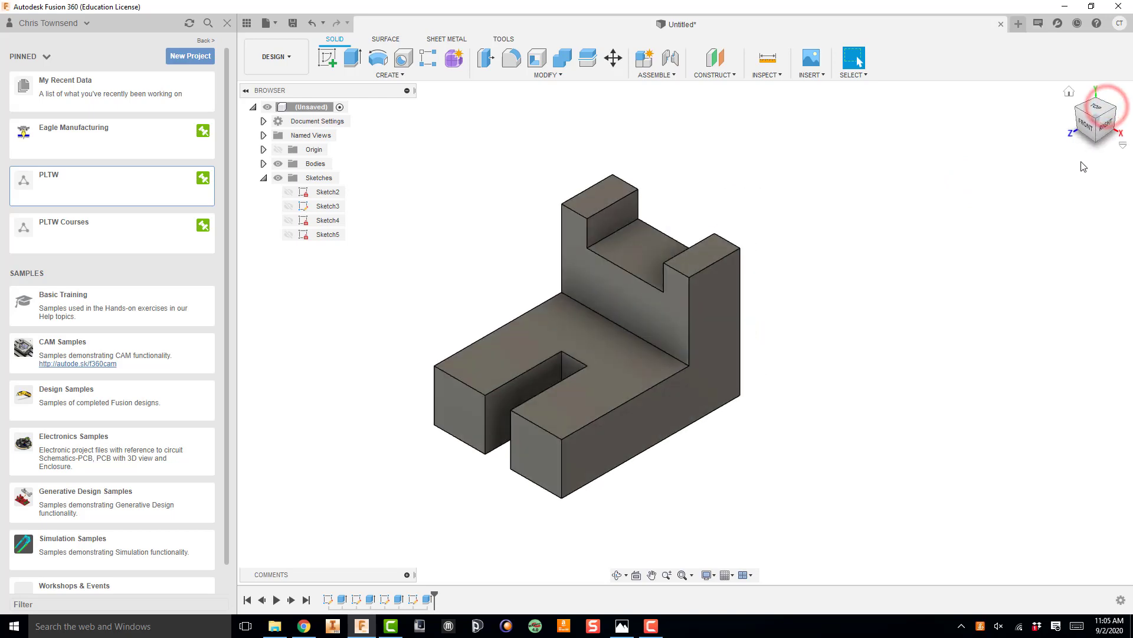
right_click(1094, 132)
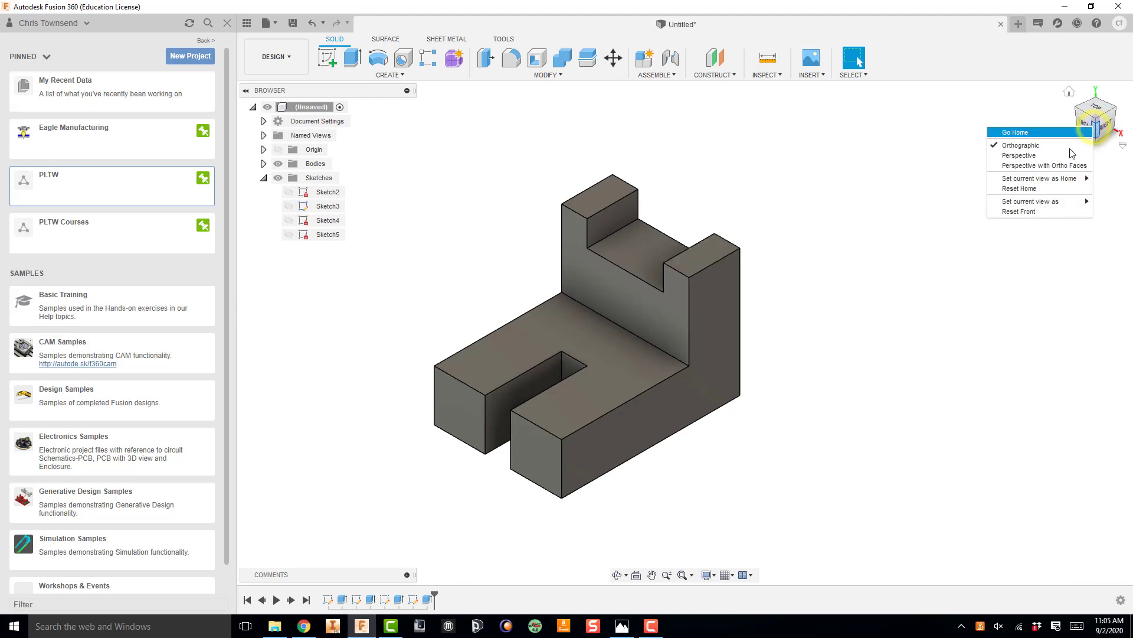
mouse_move(1058, 181)
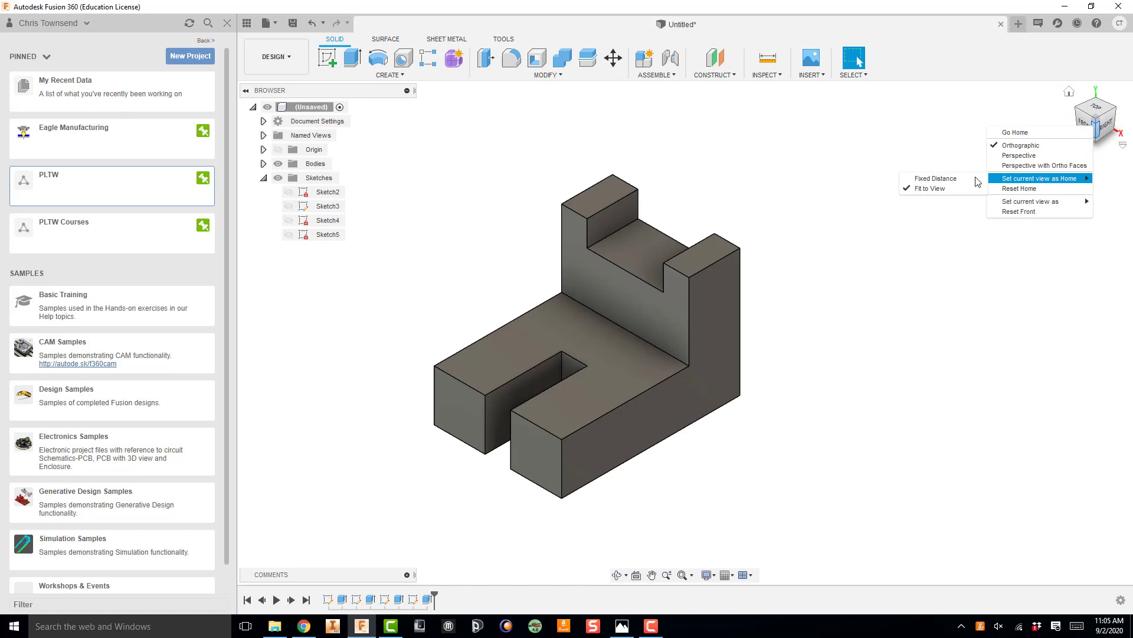
click(960, 189)
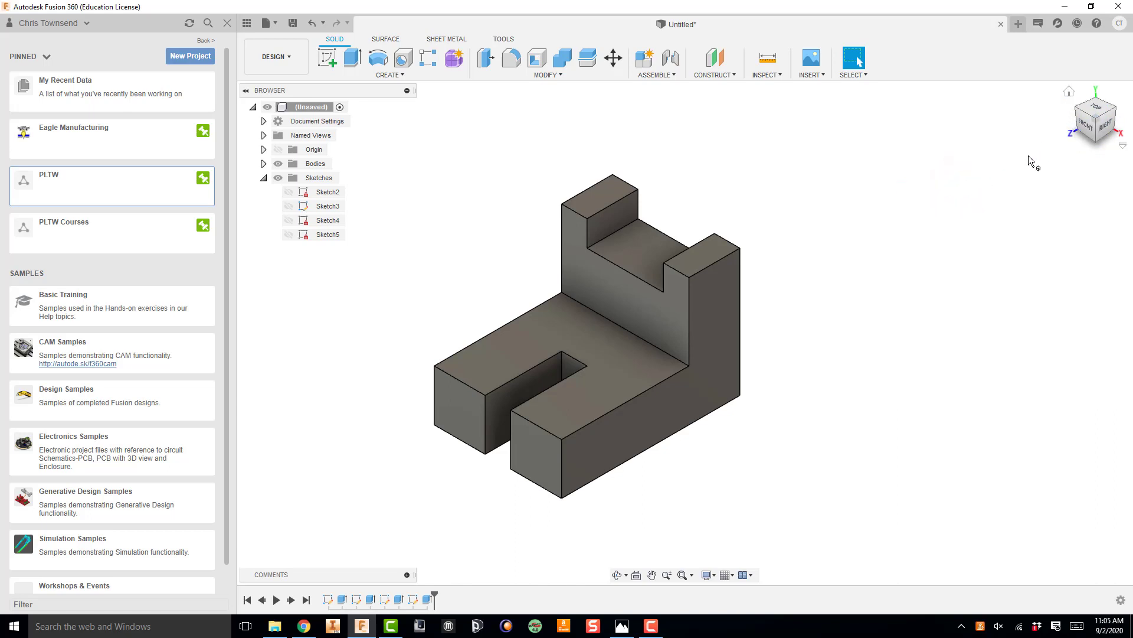
click(1090, 124)
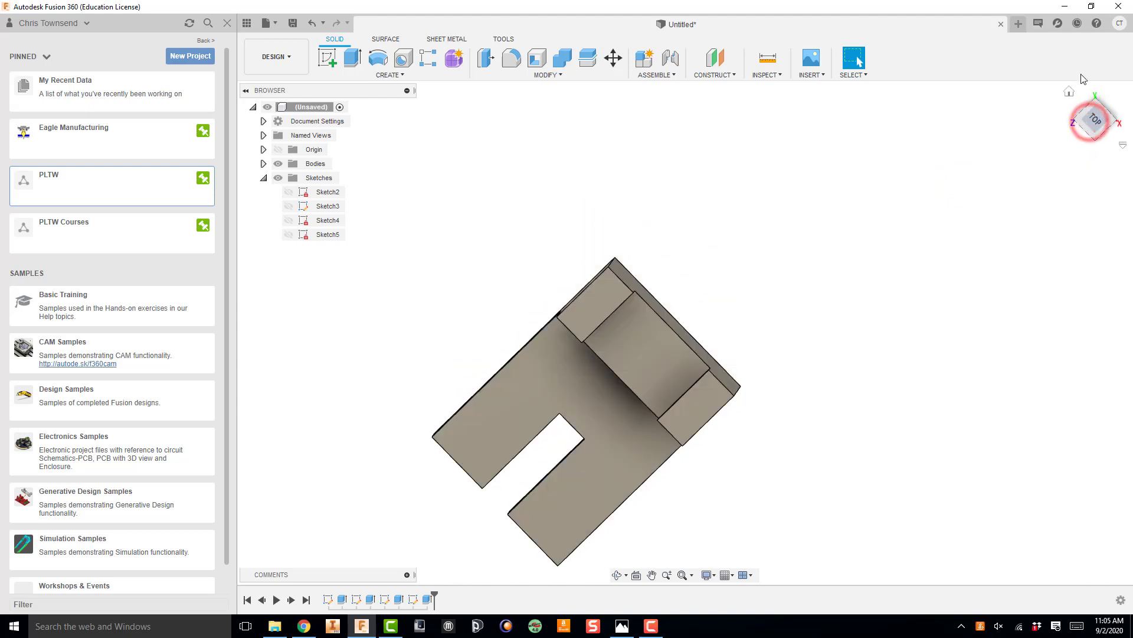
click(1070, 92)
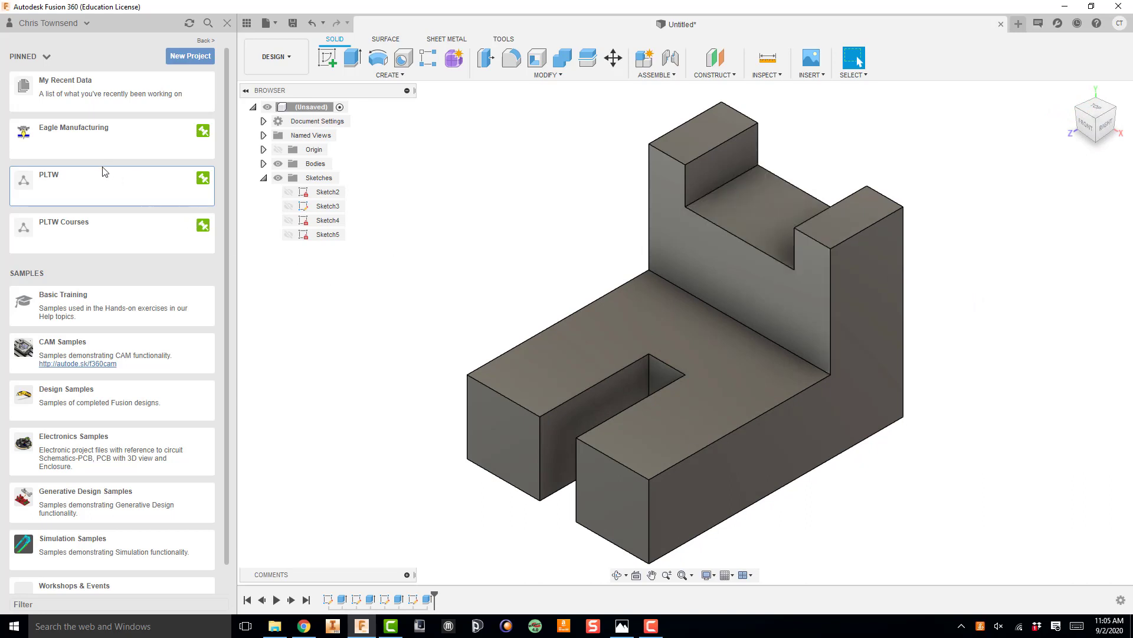
Create a folder named 1.2.3 in the IED folder of the PLTW project
click(220, 24)
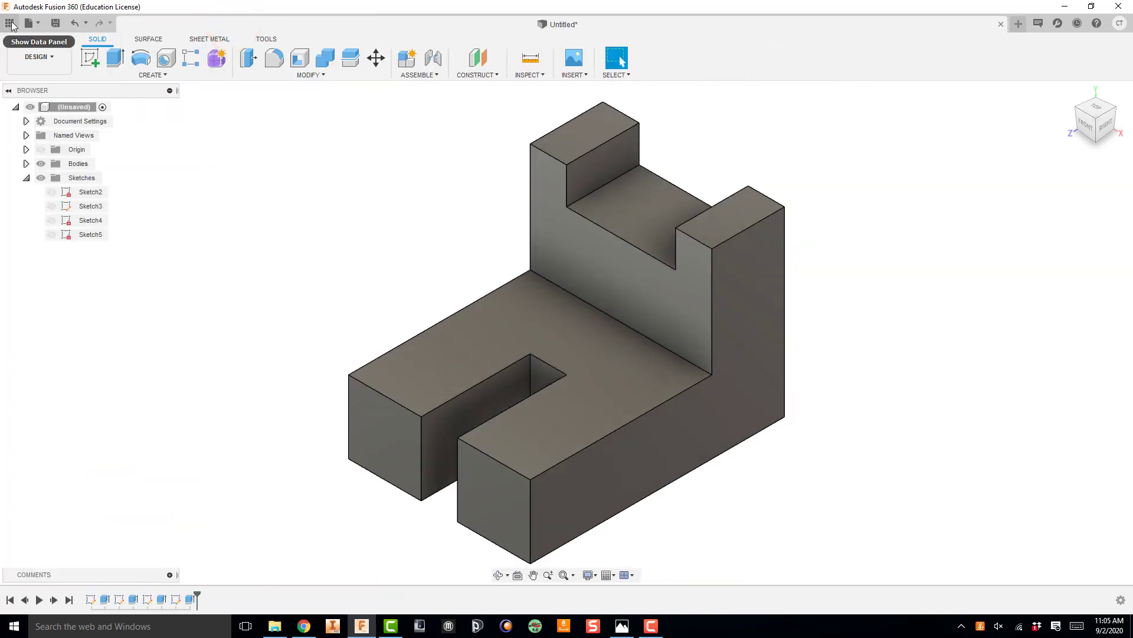
click(10, 24)
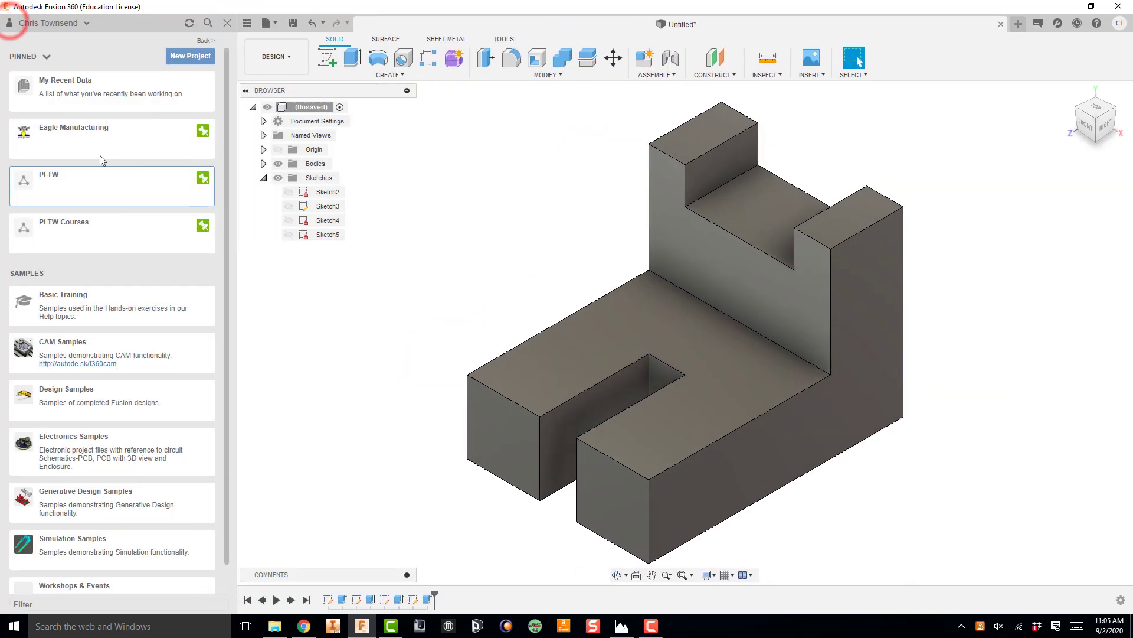
click(78, 184)
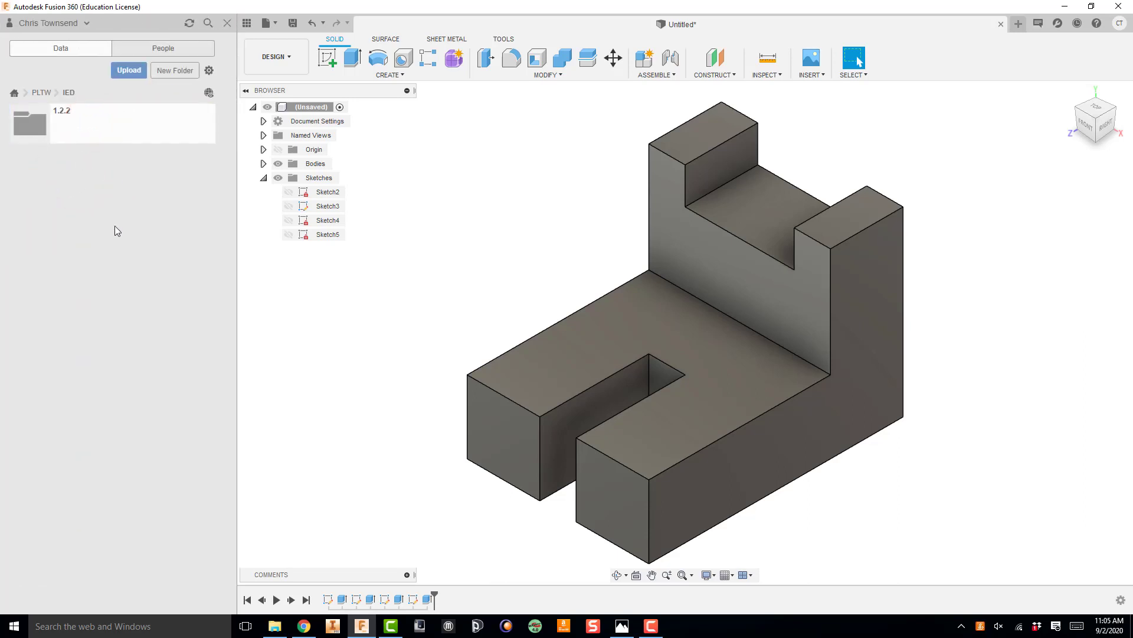
click(167, 71)
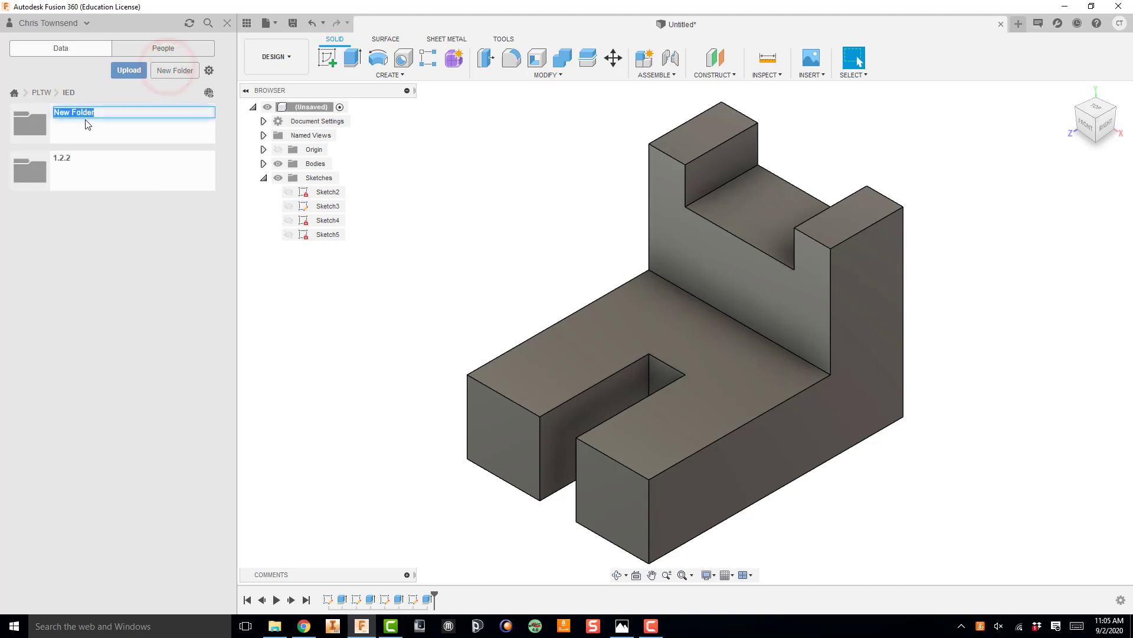
text(1.2.3)
key(Return)
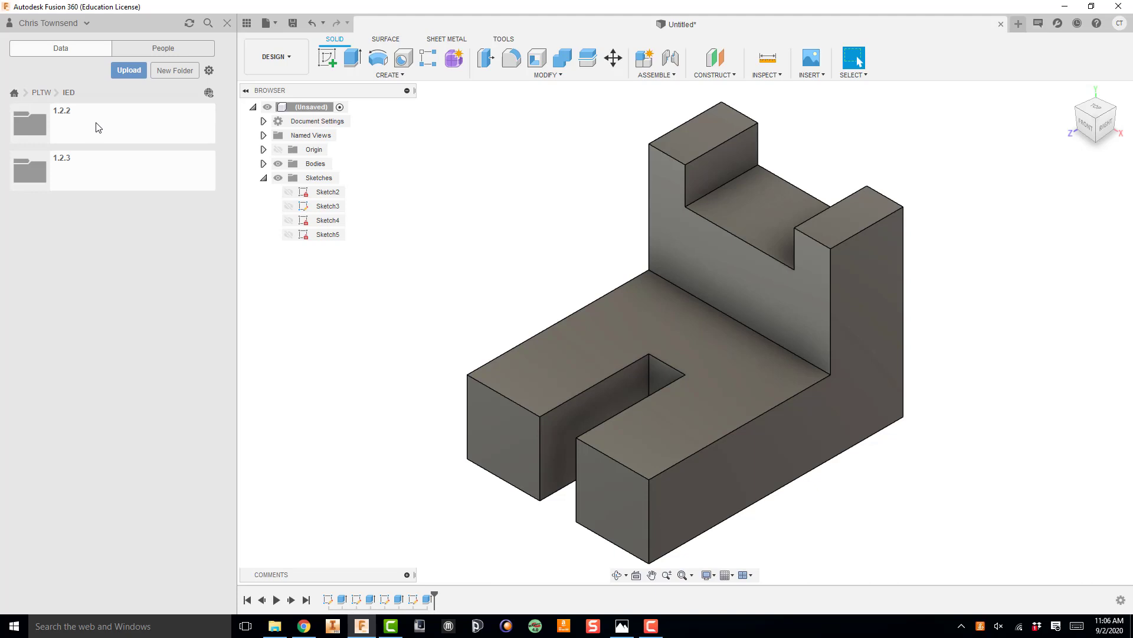
Save the design as 1.2.3-Part in the PLTW > IED > 1.2.3 folder
click(95, 170)
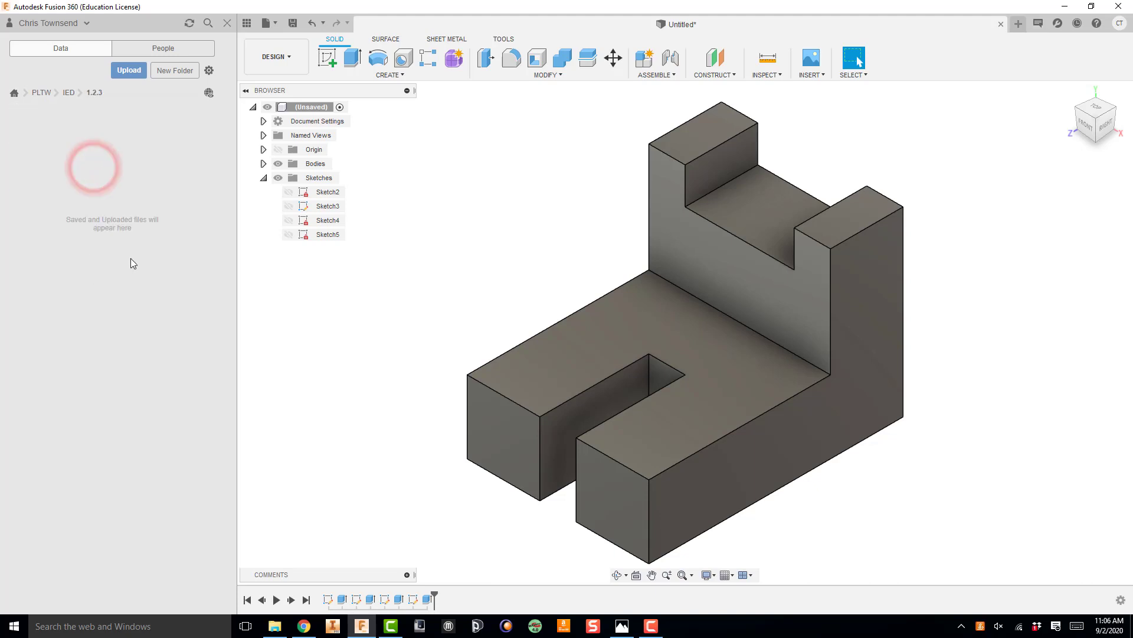
click(293, 22)
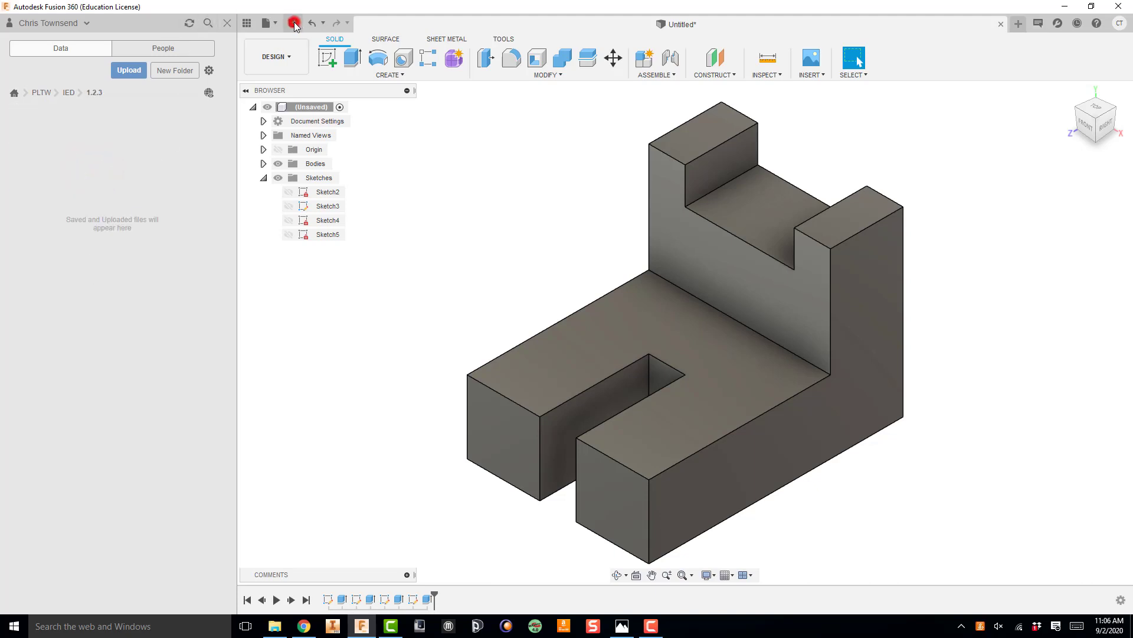
text(1.2.3-Part)
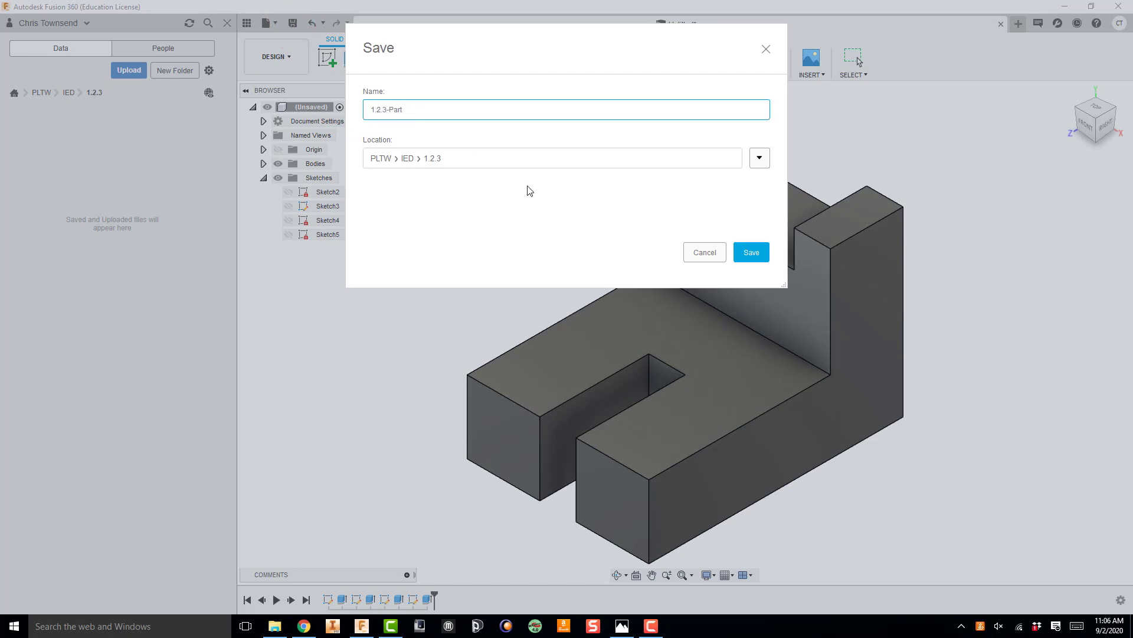
click(749, 251)
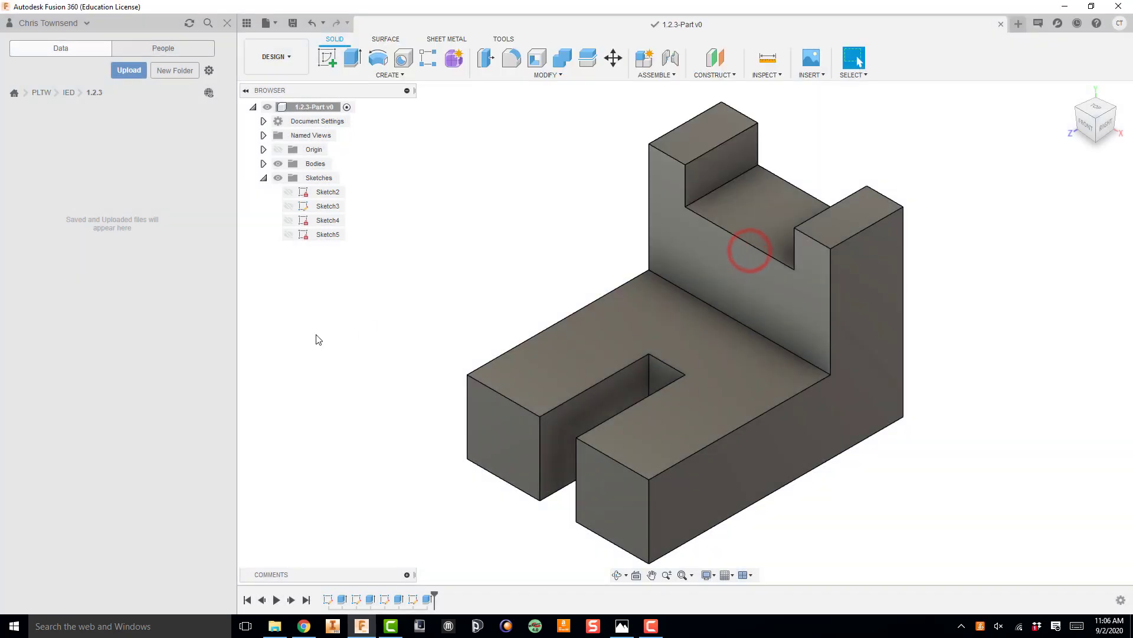